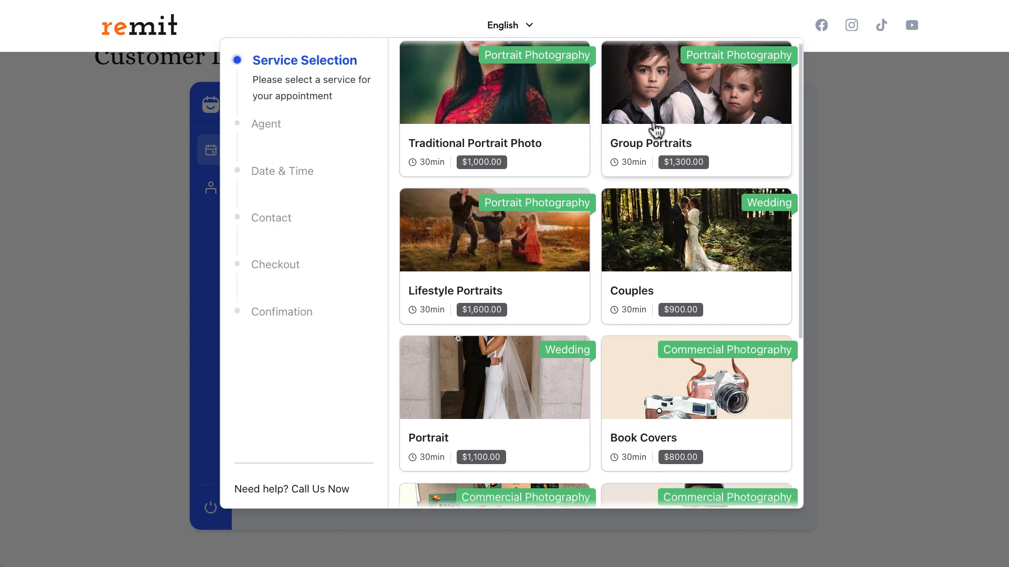
# - Choose the Group Portraits service, an agent, and the January 3 slot at 02:30 PM for the appointment
pyautogui.click(654, 129)
pyautogui.click(376, 128)
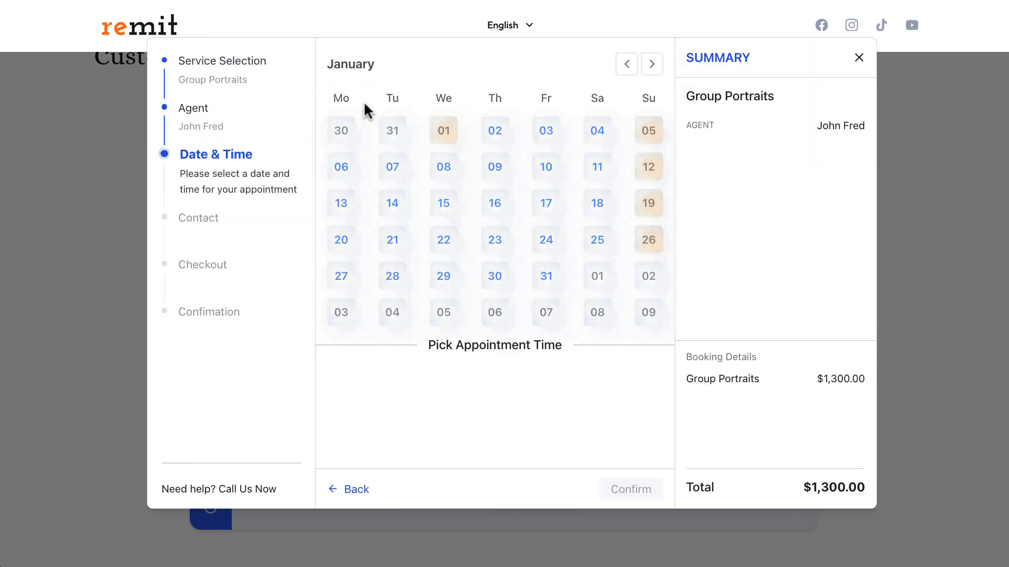
pyautogui.click(545, 127)
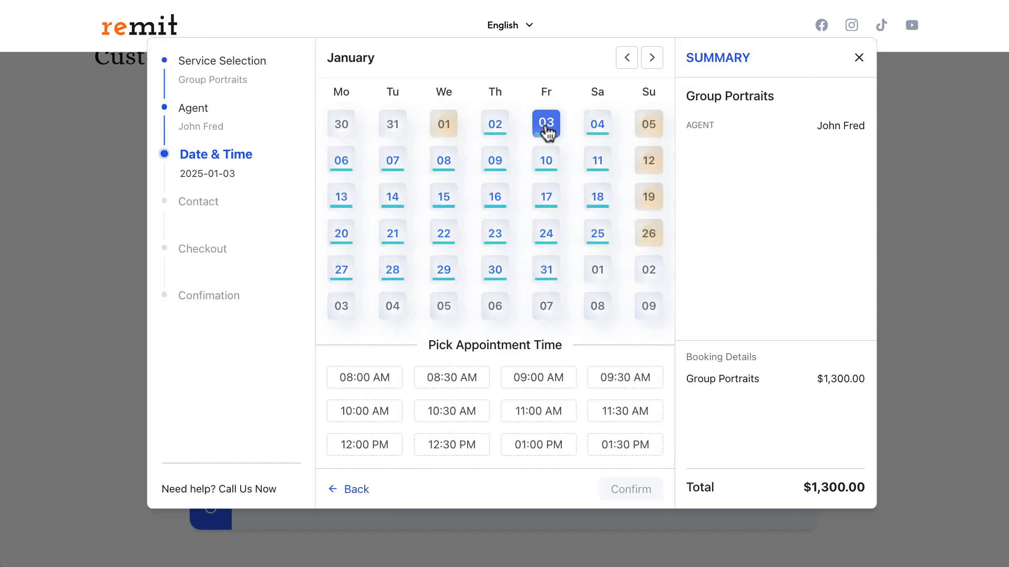
pyautogui.scroll(-2, 504, 402)
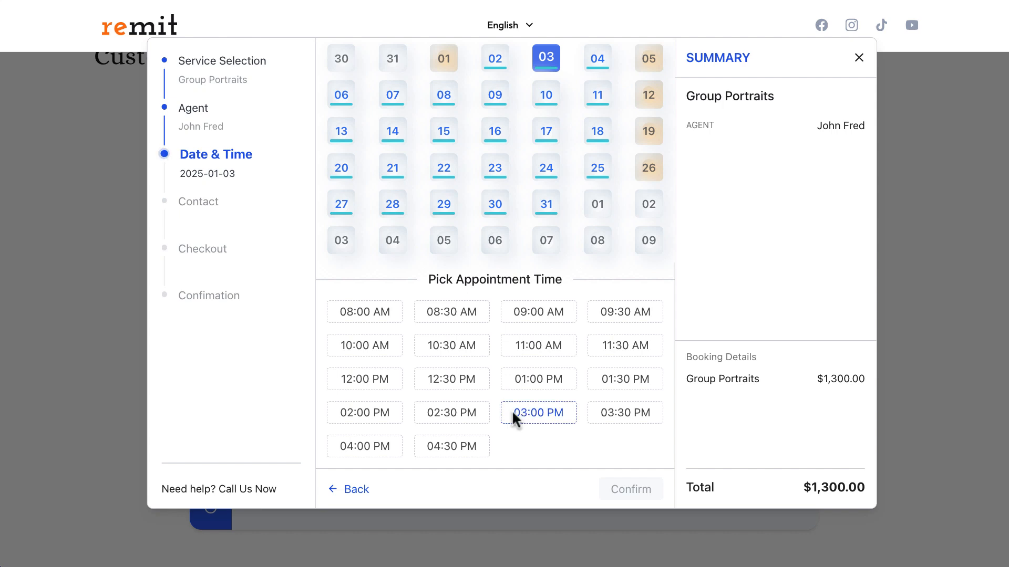
pyautogui.click(467, 413)
pyautogui.click(649, 490)
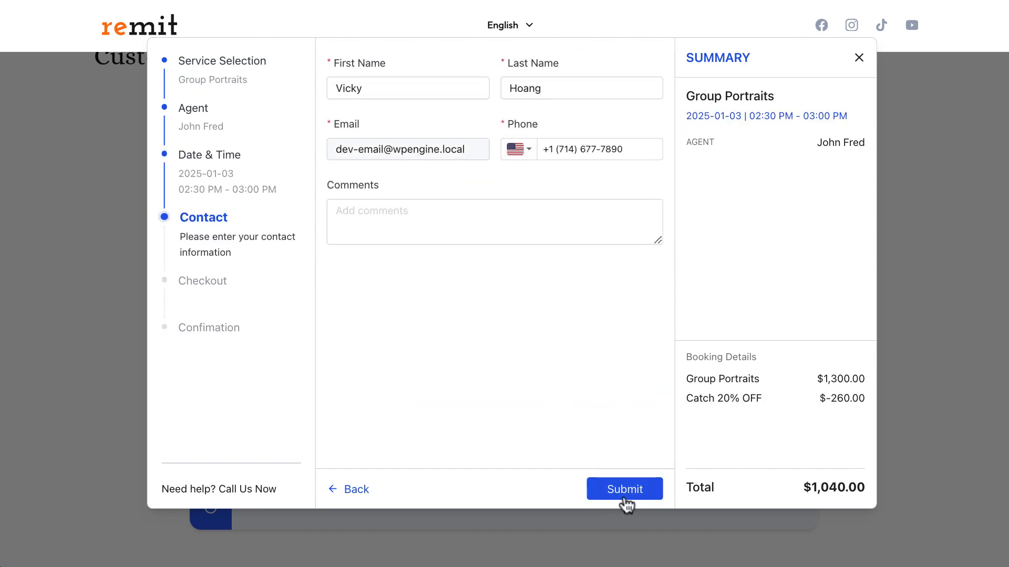
# - Copy the discount name Catch 20% OFF from the booking summary and submit the contact information
pyautogui.moveTo(685, 399); pyautogui.dragTo(766, 406)
pyautogui.press('super+c')
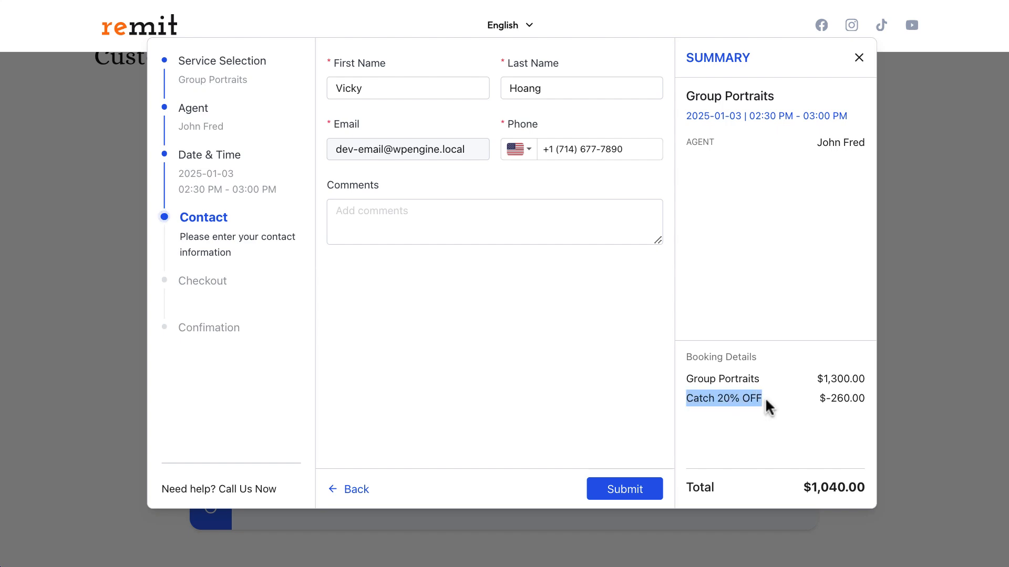
pyautogui.click(638, 484)
pyautogui.click(497, 170)
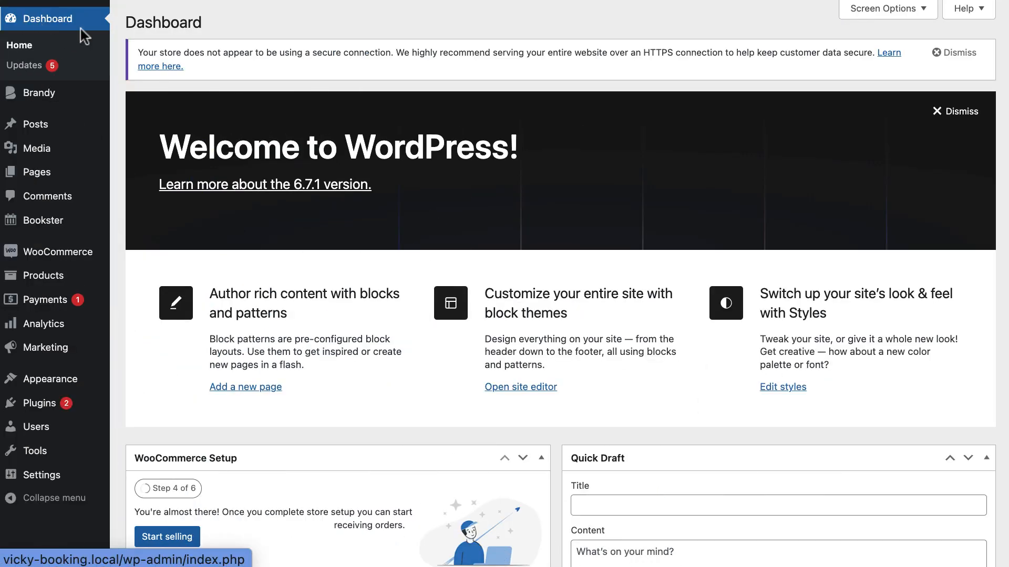
# - Open the Bookster dashboard from the WordPress admin
pyautogui.scroll(-2, 434, 260)
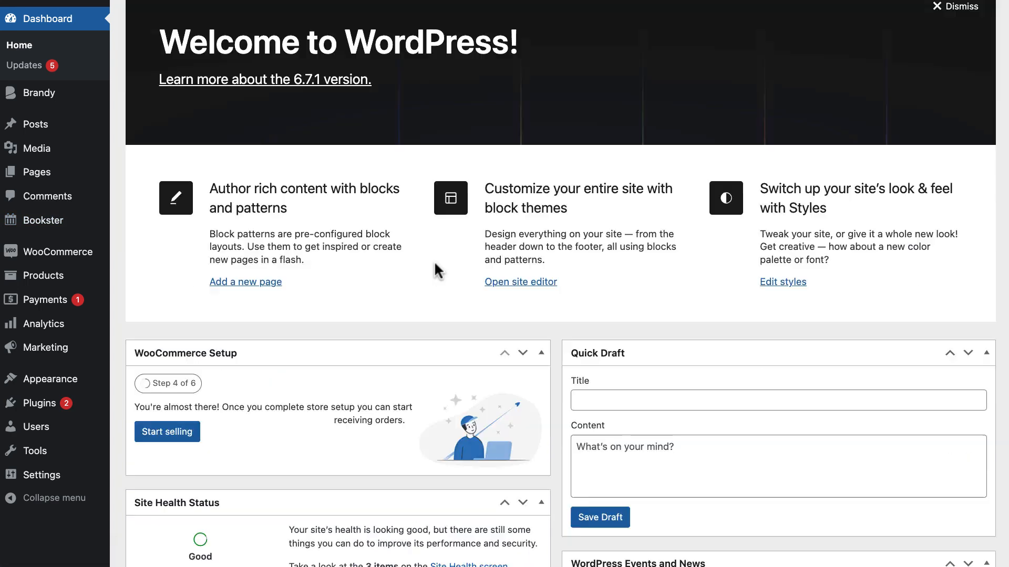
pyautogui.scroll(2, 433, 260)
pyautogui.moveTo(81, 219)
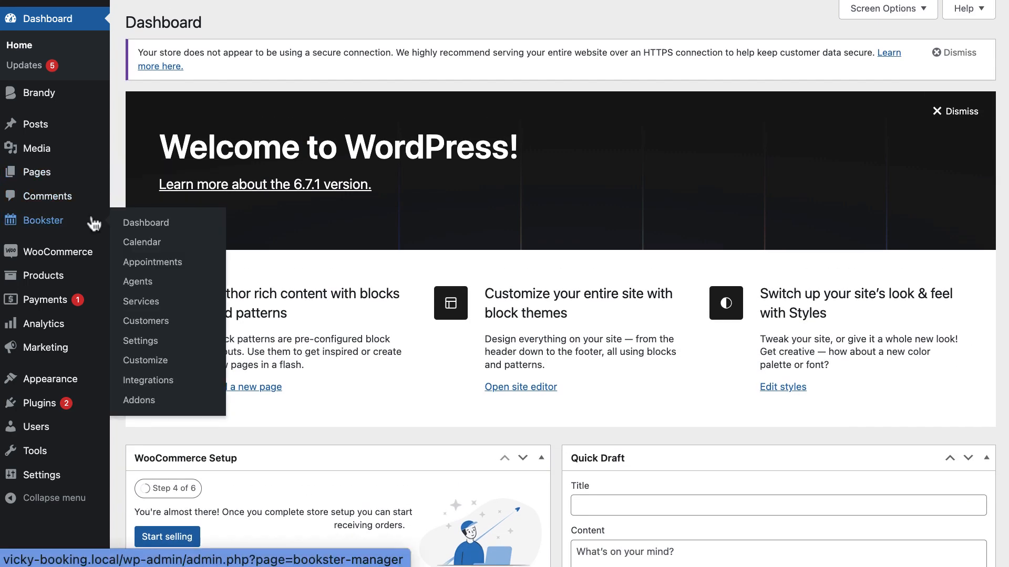
pyautogui.click(132, 229)
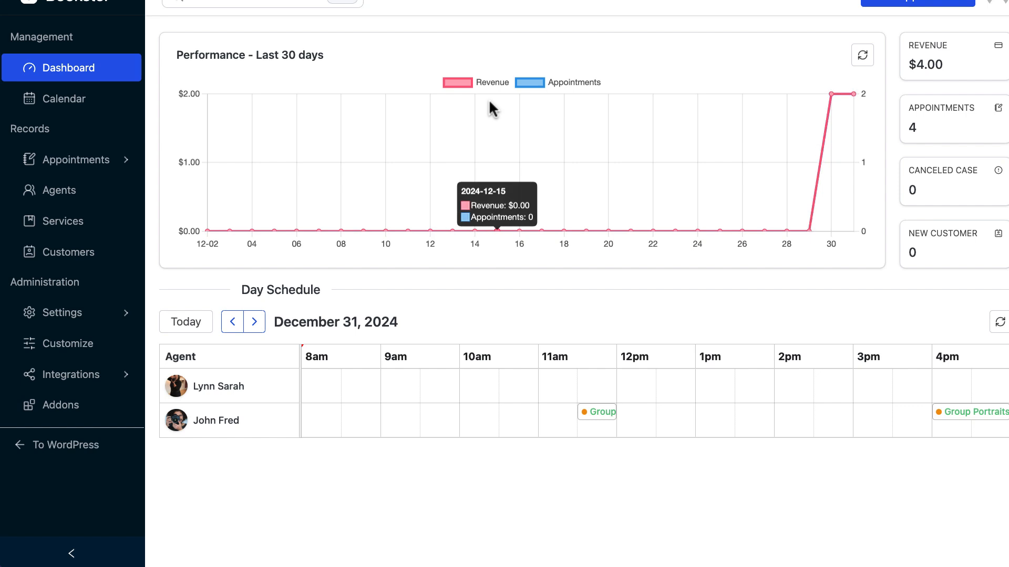
# - Look over the Bookster agents, the service categories and the available addons
pyautogui.click(80, 192)
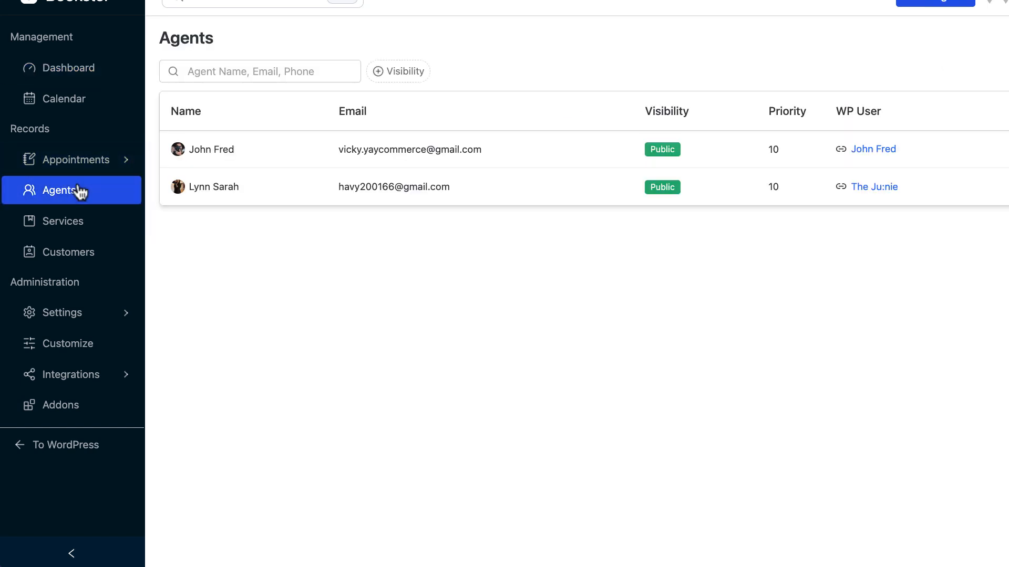
pyautogui.click(84, 221)
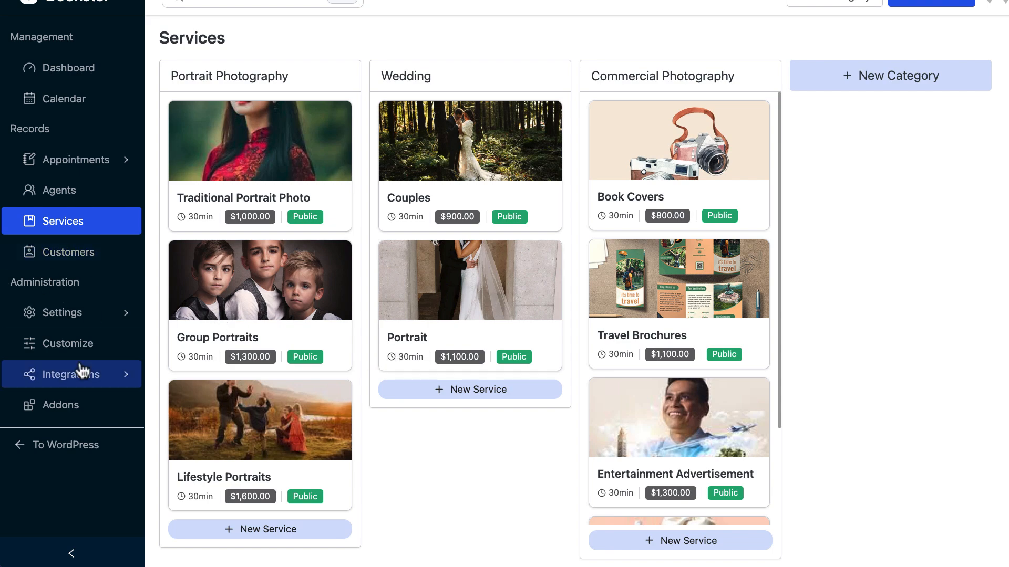
pyautogui.click(76, 406)
pyautogui.scroll(-15, 563, 308)
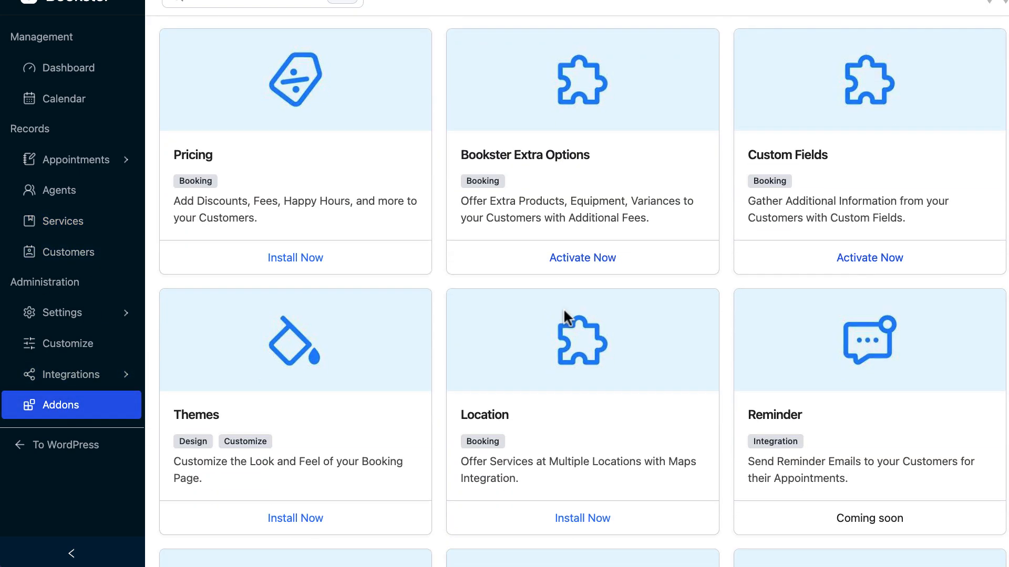
pyautogui.scroll(12, 563, 308)
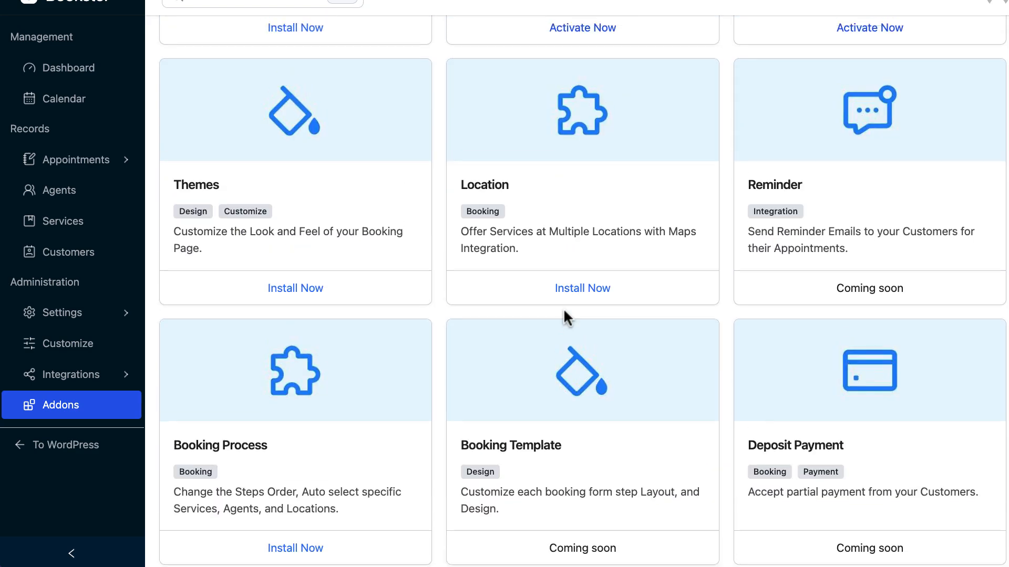
pyautogui.scroll(2, 563, 307)
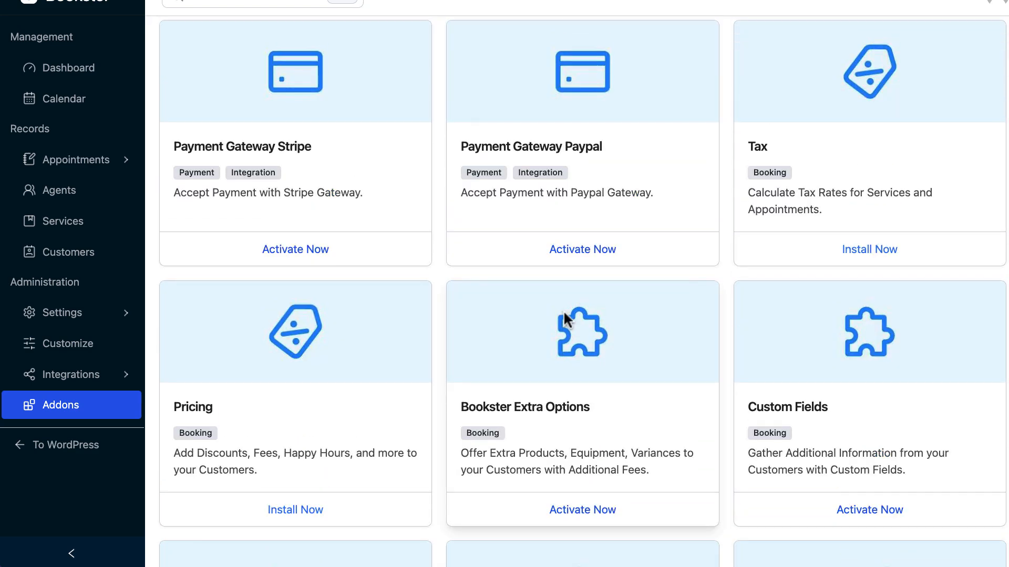
pyautogui.scroll(-4, 563, 310)
pyautogui.scroll(-2, 563, 310)
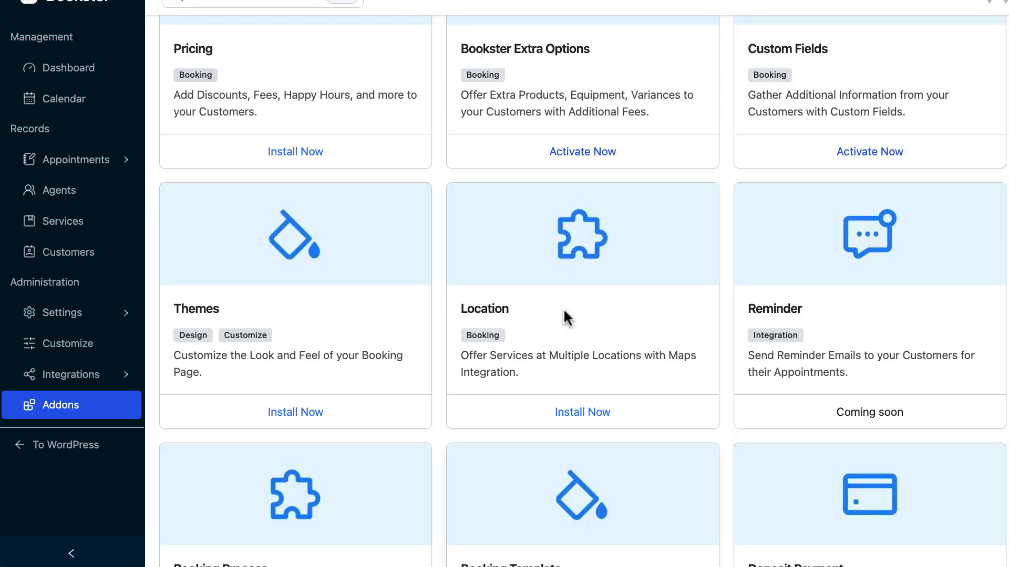
pyautogui.scroll(6, 563, 309)
pyautogui.scroll(1, 563, 312)
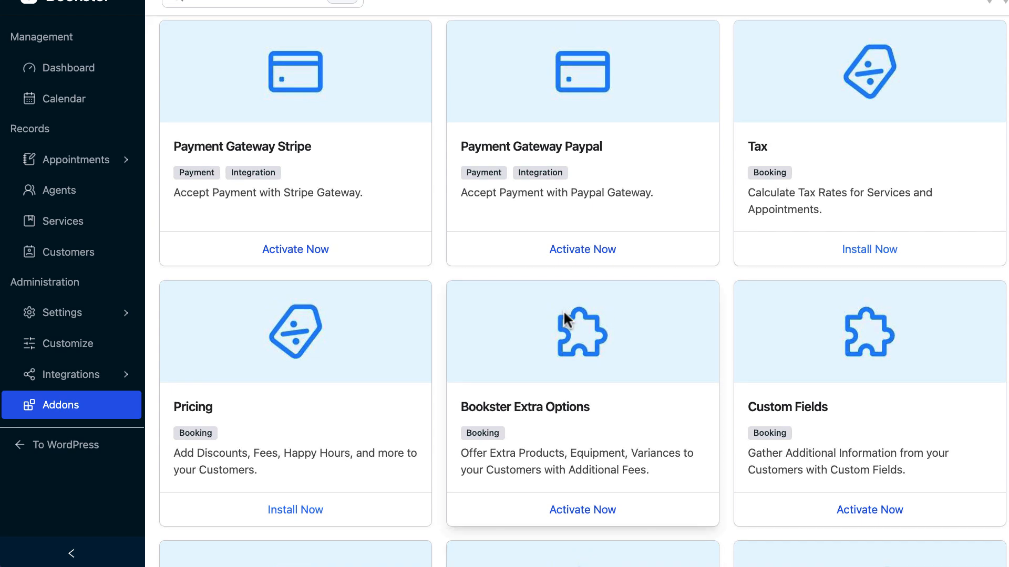
pyautogui.scroll(-5, 564, 312)
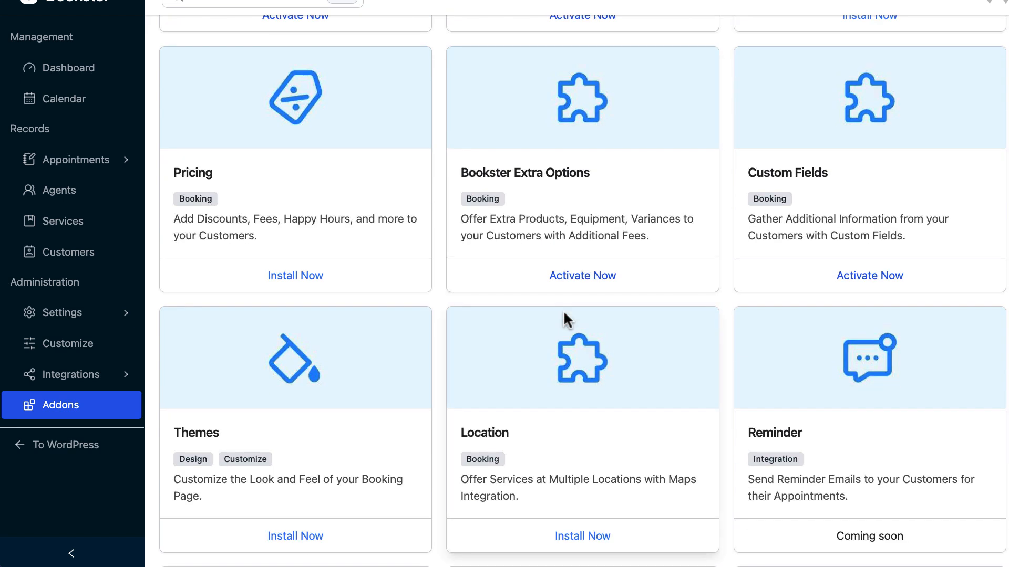
# - View the details of the Discounts and Fees pricing addon on the Bookster website
pyautogui.click(313, 268)
pyautogui.scroll(-2, 638, 162)
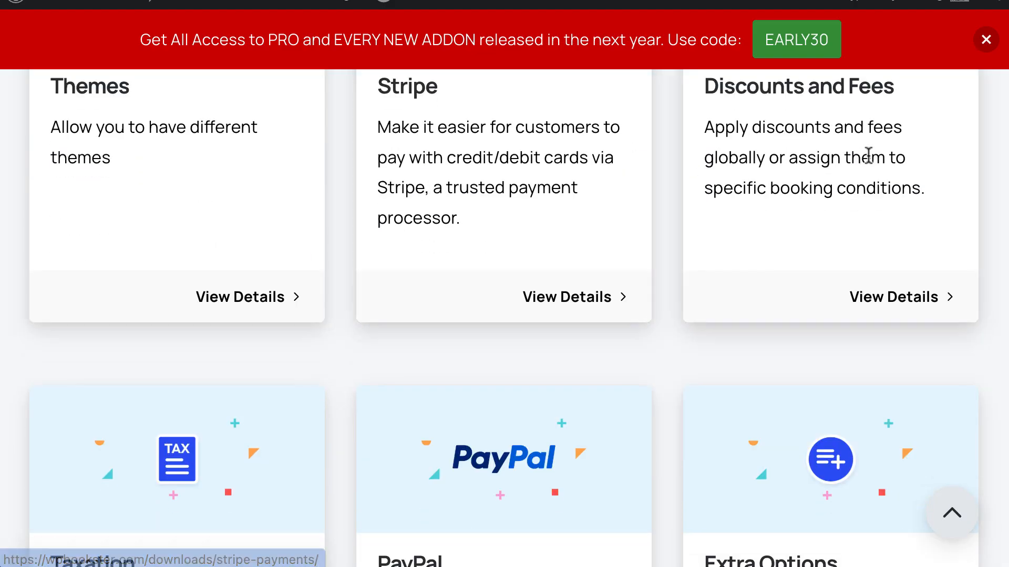
pyautogui.click(901, 305)
pyautogui.scroll(-3, 527, 466)
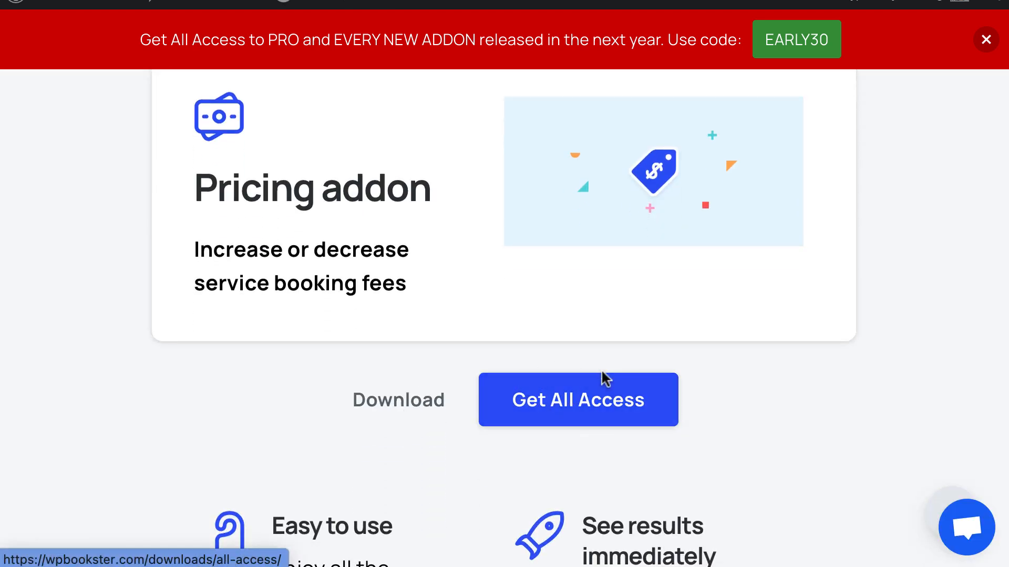
pyautogui.scroll(-10, 603, 374)
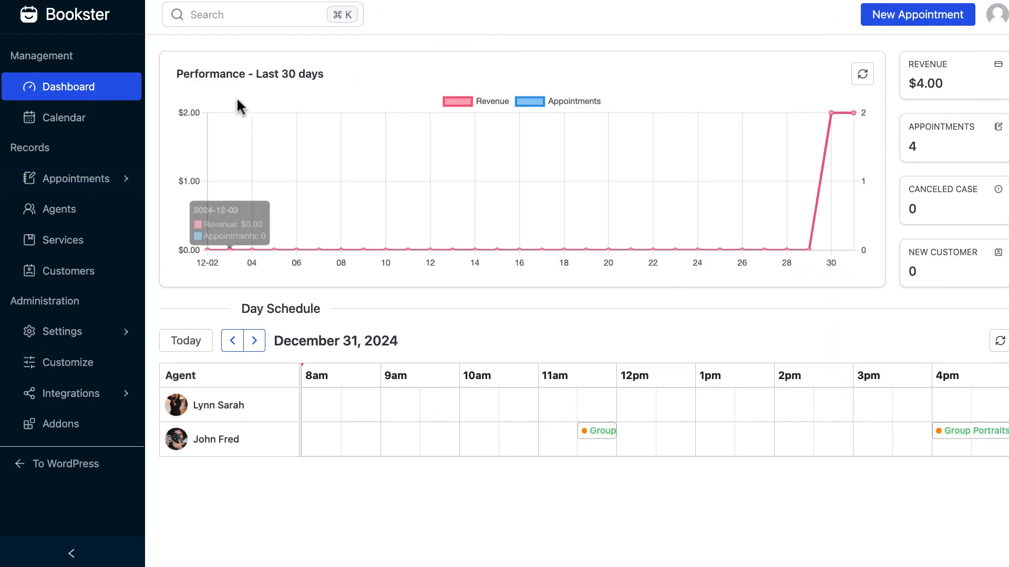
# - Add a new discount in Bookster's Discounts and Fees settings
pyautogui.click(75, 336)
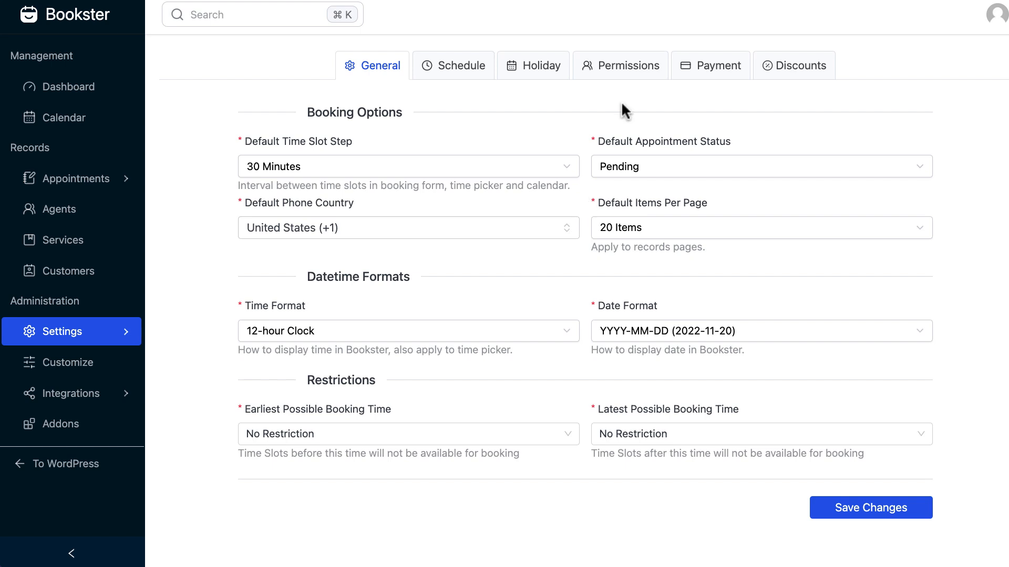
pyautogui.click(780, 75)
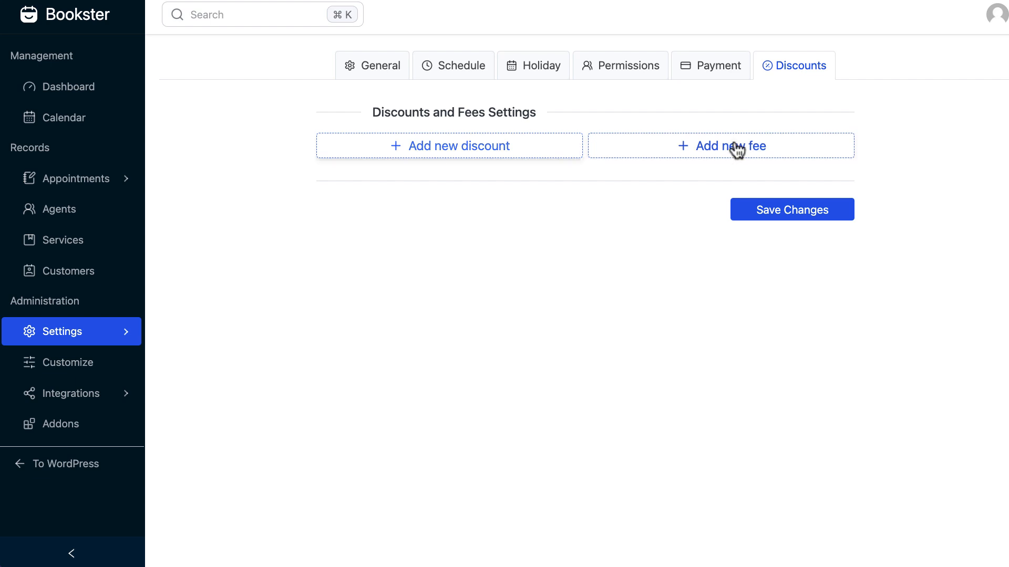
pyautogui.click(512, 152)
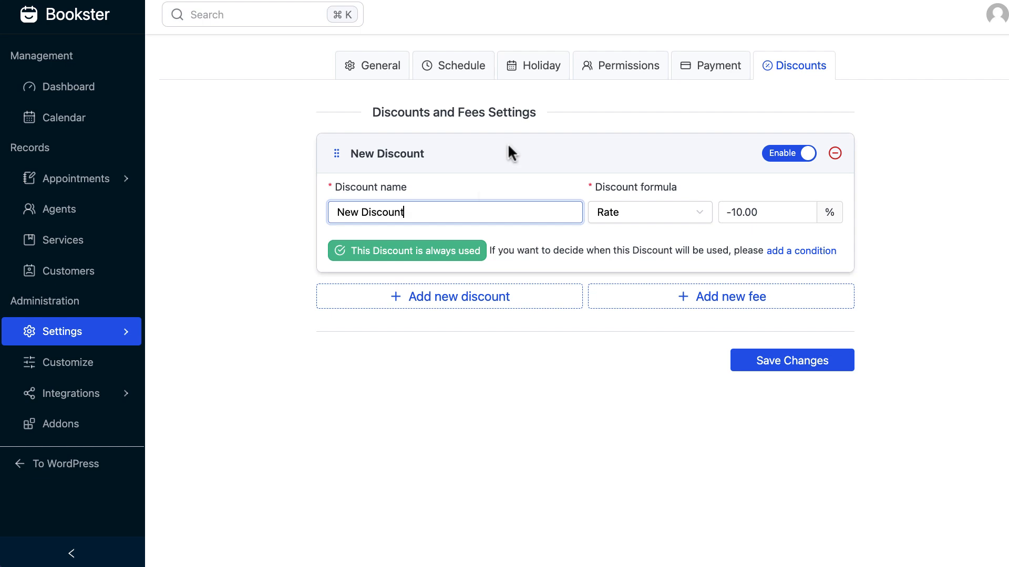
# - Replace the new discount's default name with the copied text Catch 20% OFF
pyautogui.doubleClick(437, 213)
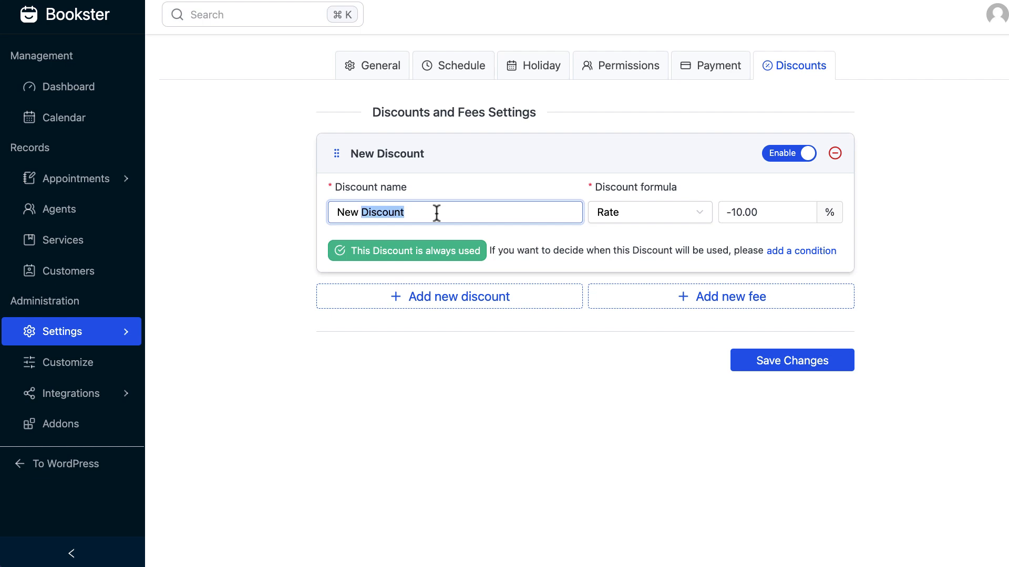
pyautogui.tripleClick(437, 214)
pyautogui.press('BackSpace')
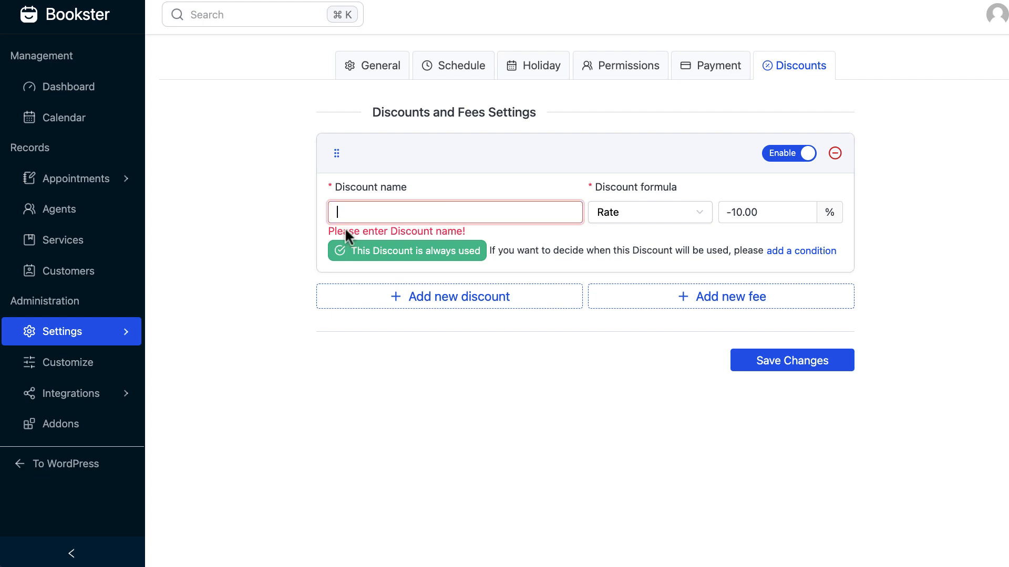
pyautogui.click(383, 210)
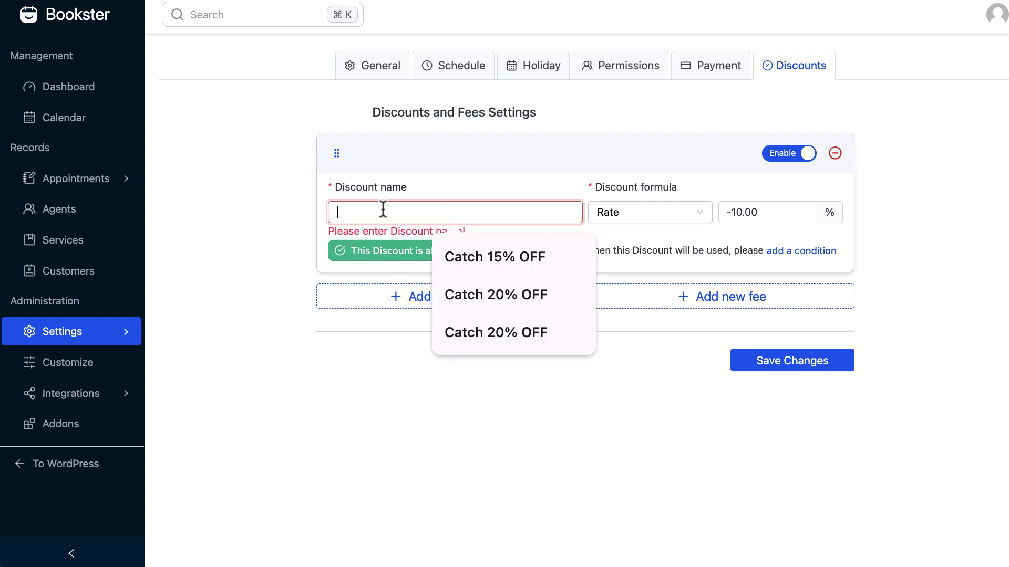
pyautogui.press('super+v')
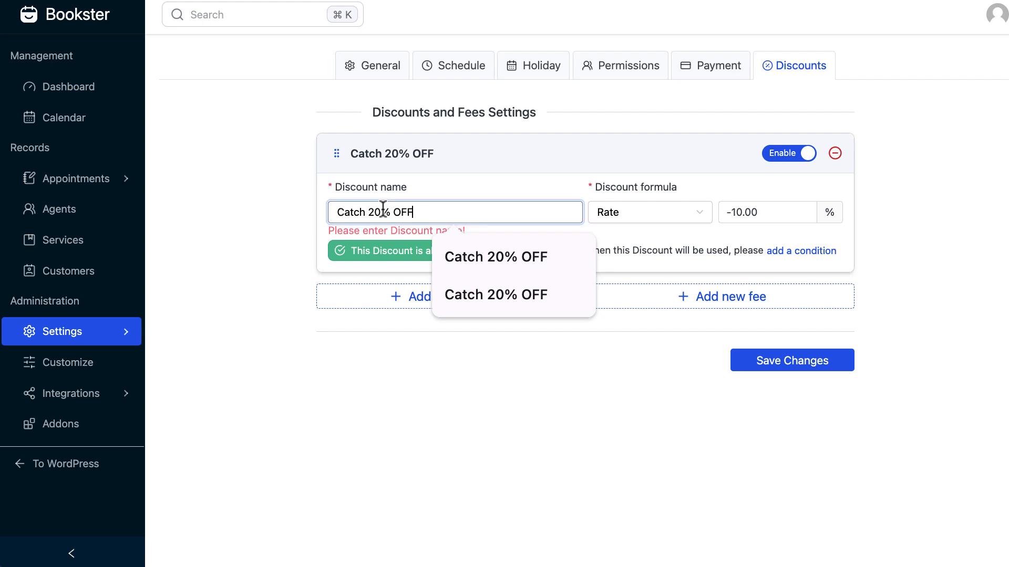
pyautogui.click(514, 197)
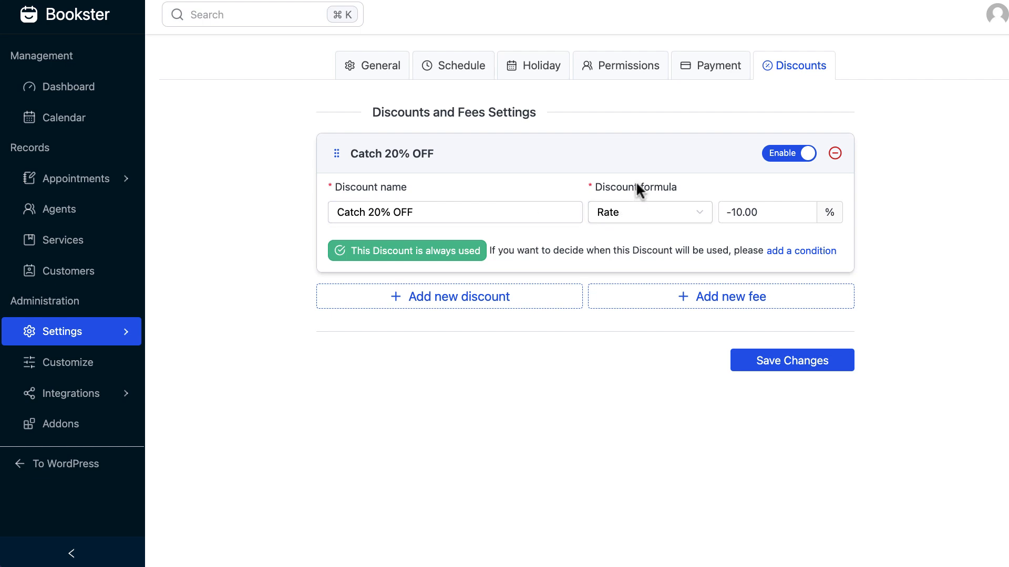
# - Keep Rate as the discount formula and set its value to -20.00 %
pyautogui.click(635, 211)
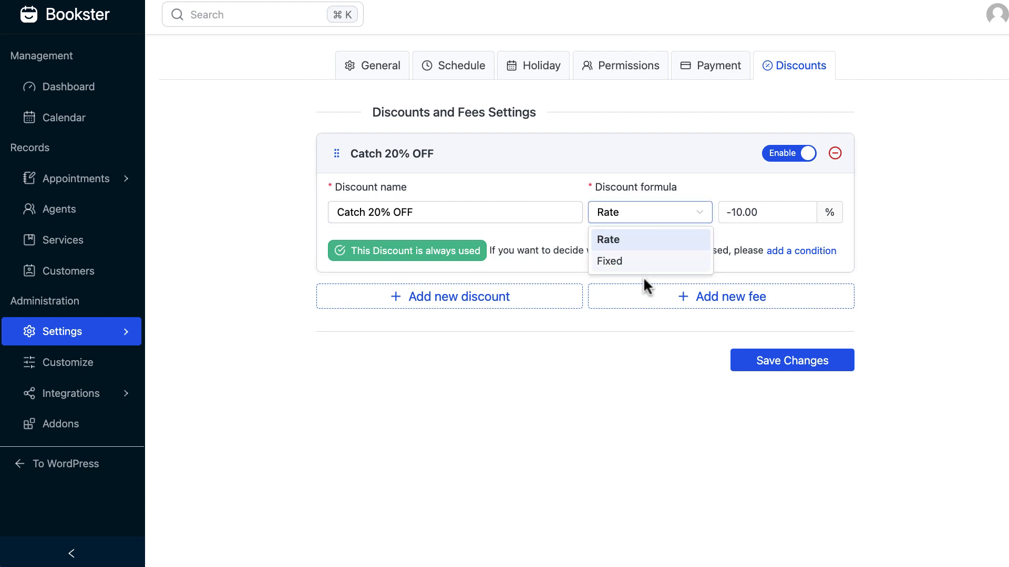
pyautogui.click(735, 212)
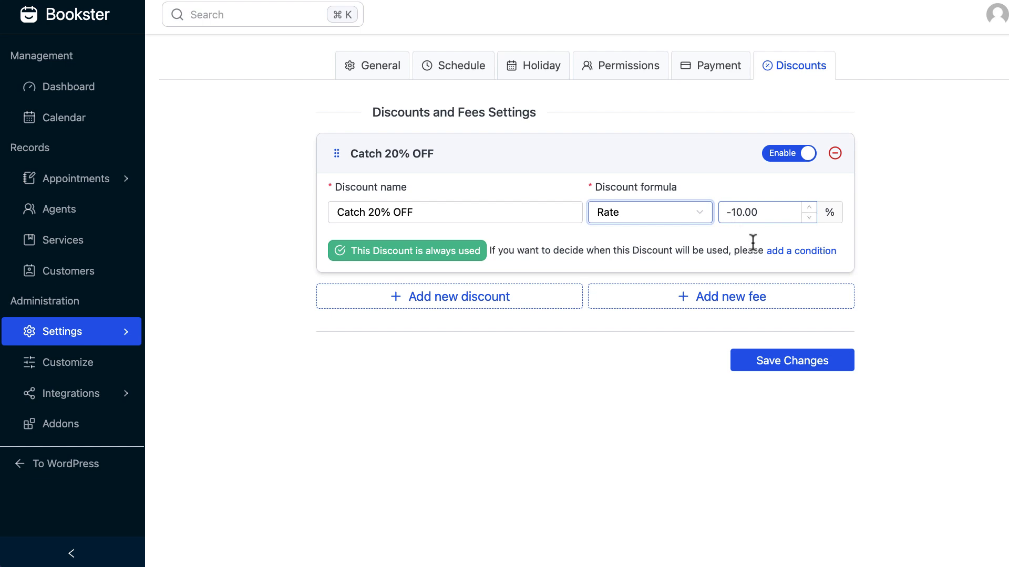
pyautogui.click(733, 212)
pyautogui.write('2')
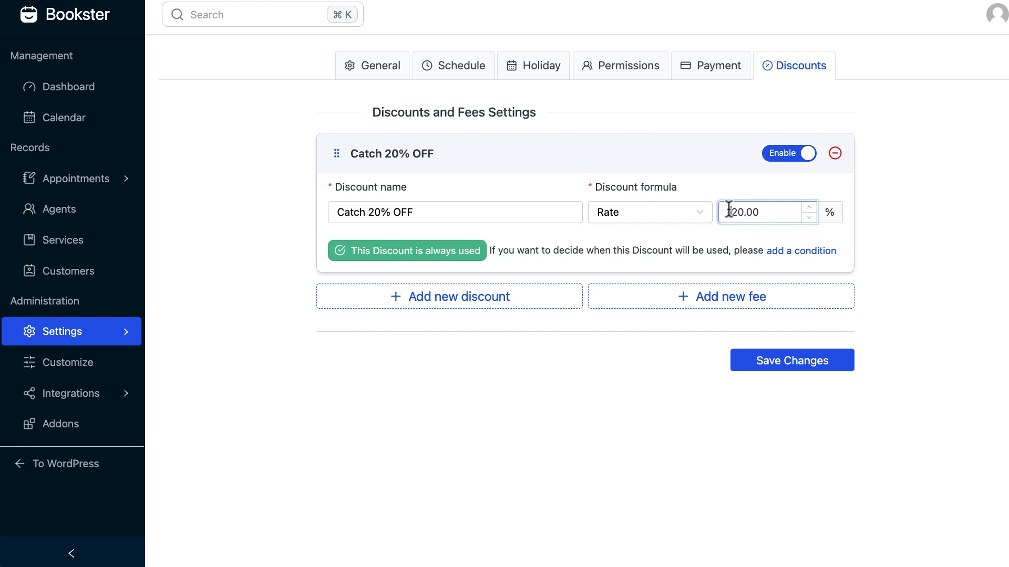
# - Remove the minus sign from the discount value, making it 20.00 %, and restore it
pyautogui.moveTo(728, 213); pyautogui.dragTo(727, 204)
pyautogui.press('BackSpace')
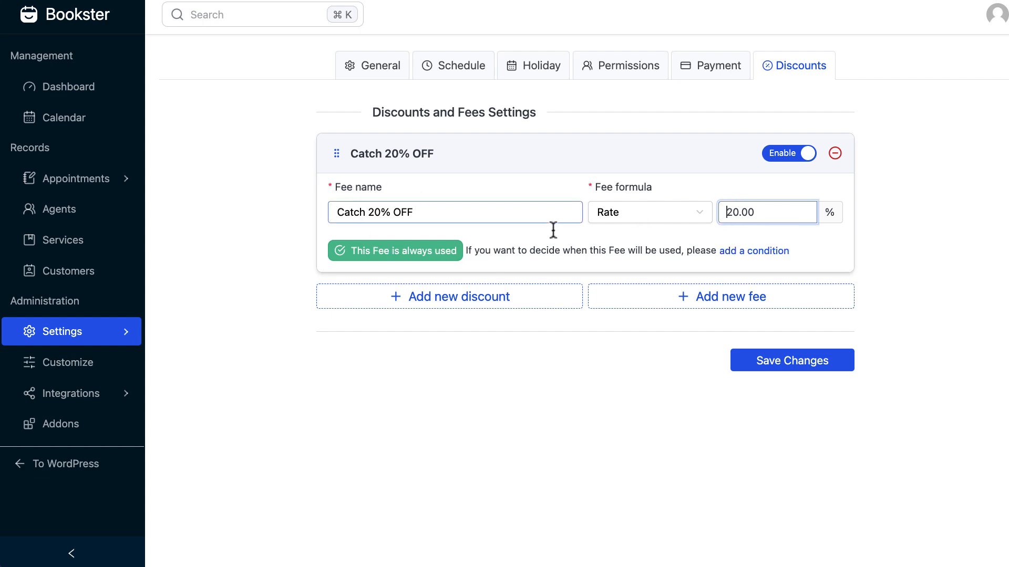
pyautogui.write('-')
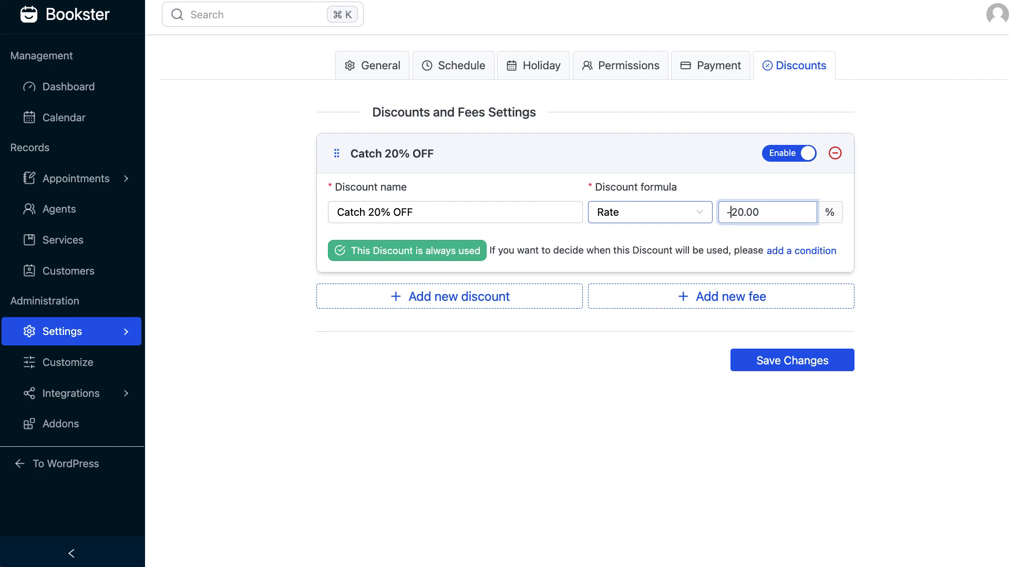
pyautogui.click(680, 230)
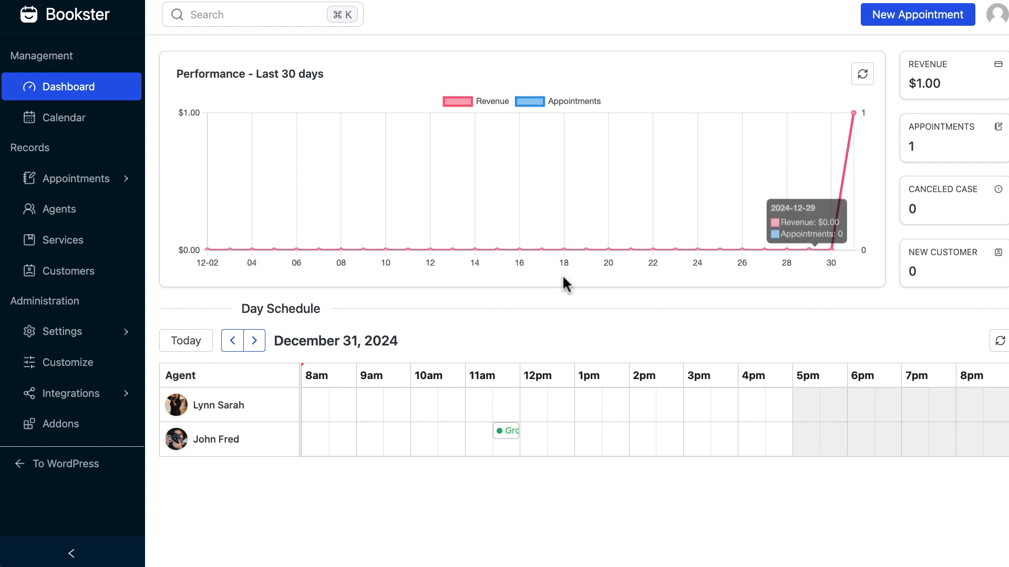
# - Open the appointments records from the Bookster dashboard
pyautogui.click(73, 178)
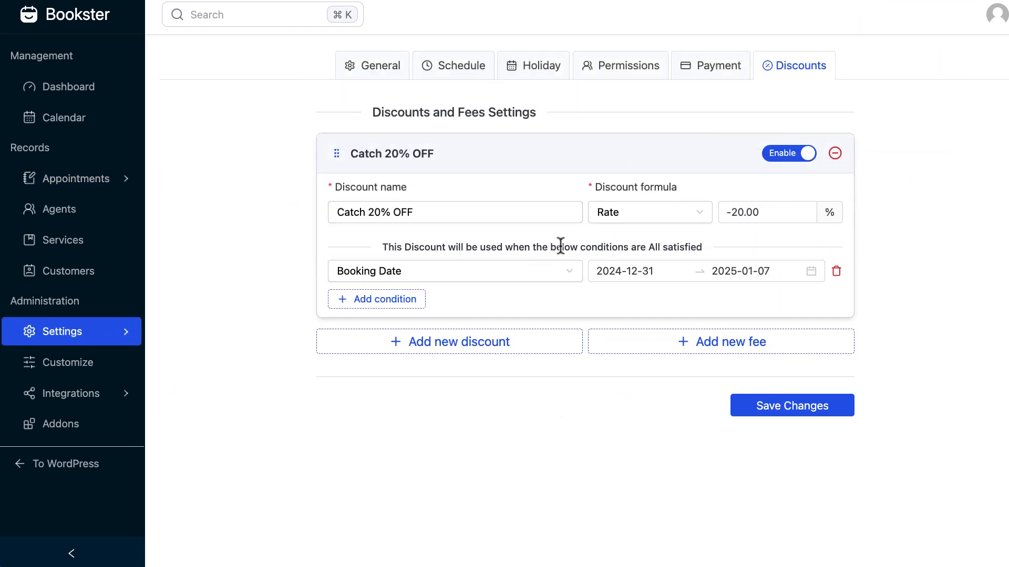
# - Change the discount's condition from Booking Date to Weekdays and select Monday, Tuesday, Wednesday, Thursday and Friday
pyautogui.click(521, 276)
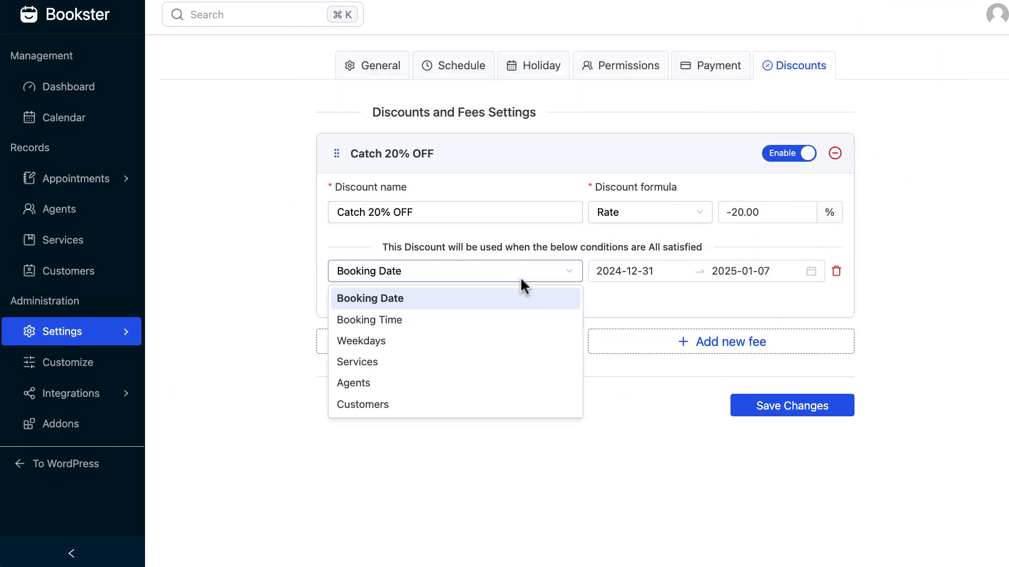
pyautogui.click(468, 343)
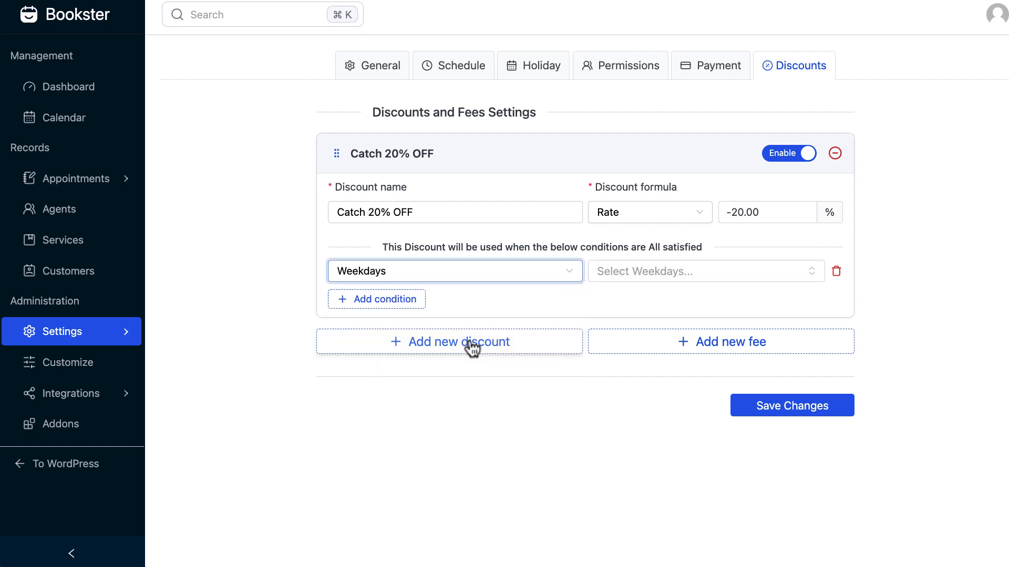
pyautogui.click(666, 279)
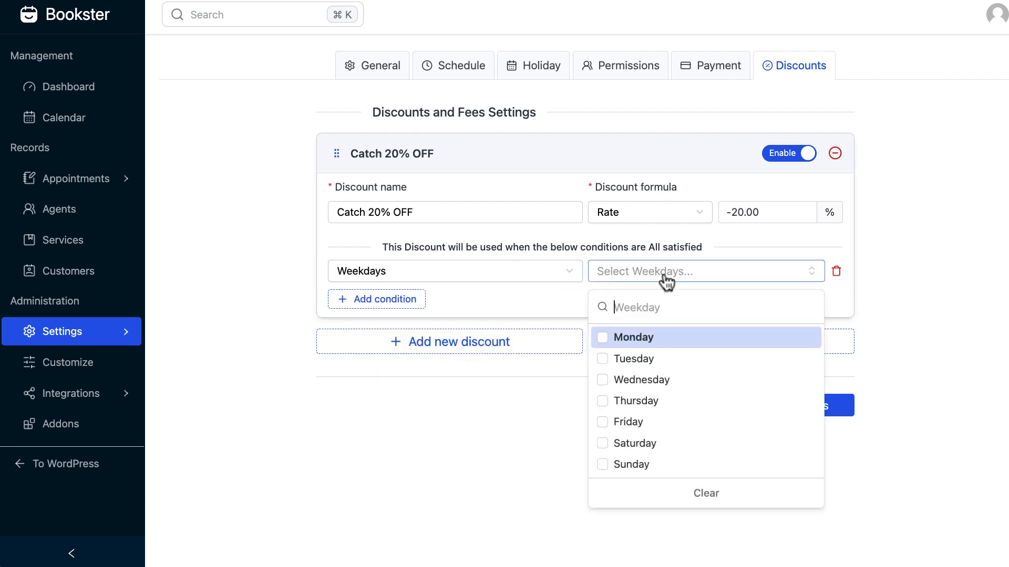
pyautogui.click(603, 339)
pyautogui.click(604, 360)
pyautogui.click(601, 380)
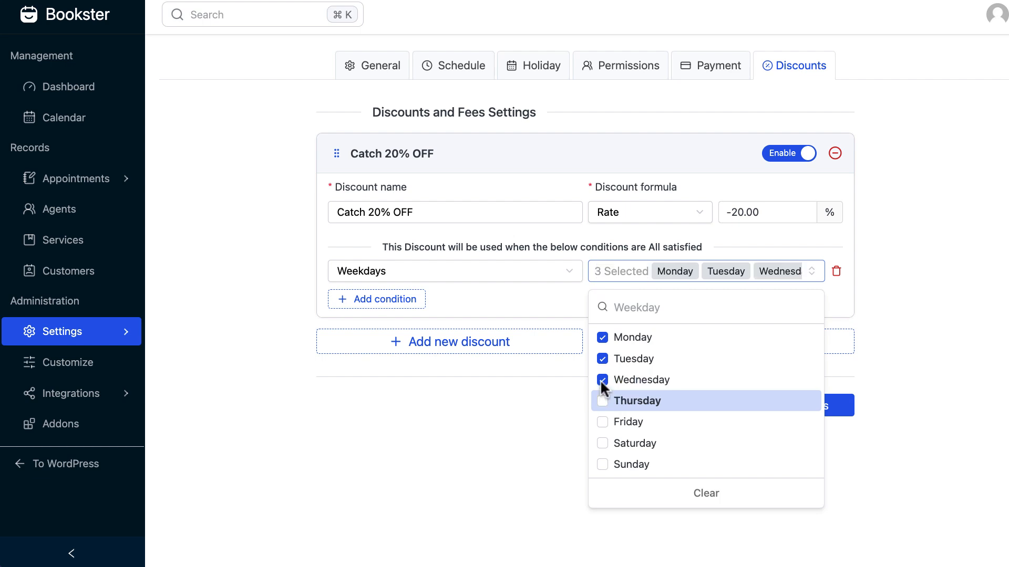
pyautogui.click(602, 400)
pyautogui.click(603, 423)
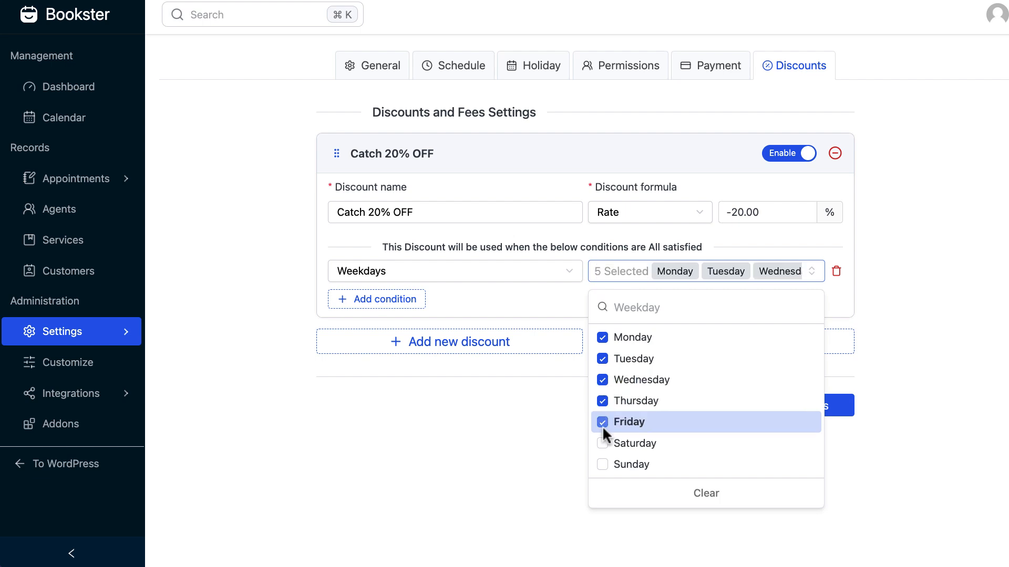
pyautogui.click(532, 311)
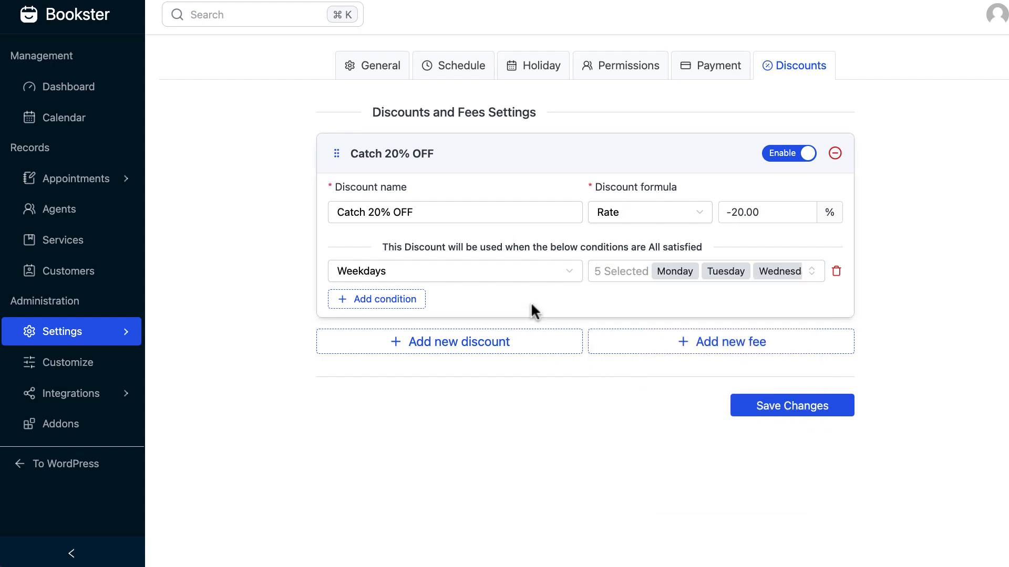
# - Add a second discount condition for Booking Time, from 02:00 PM to 05:00 PM
pyautogui.click(415, 300)
pyautogui.click(428, 300)
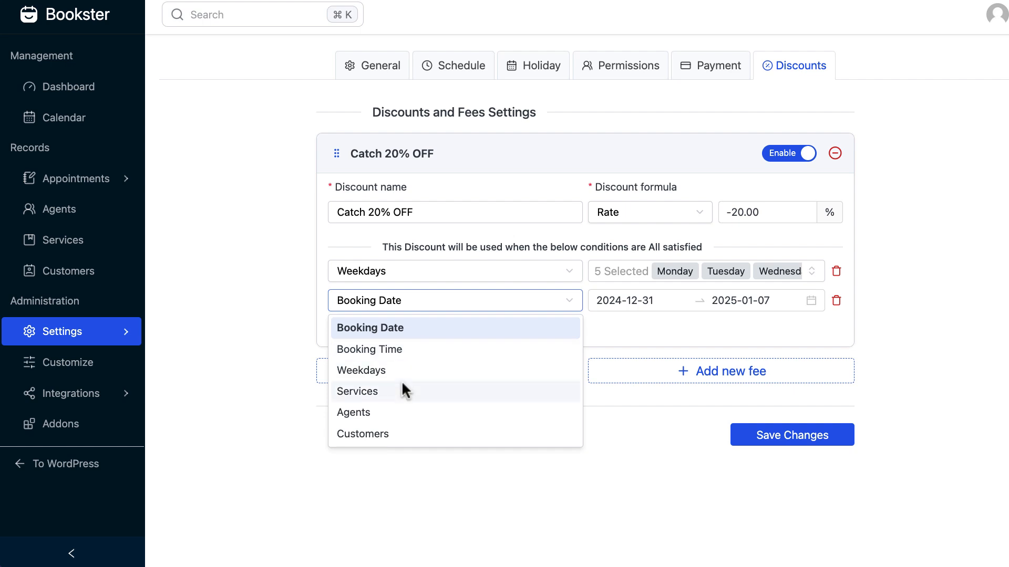
pyautogui.click(409, 350)
pyautogui.click(612, 301)
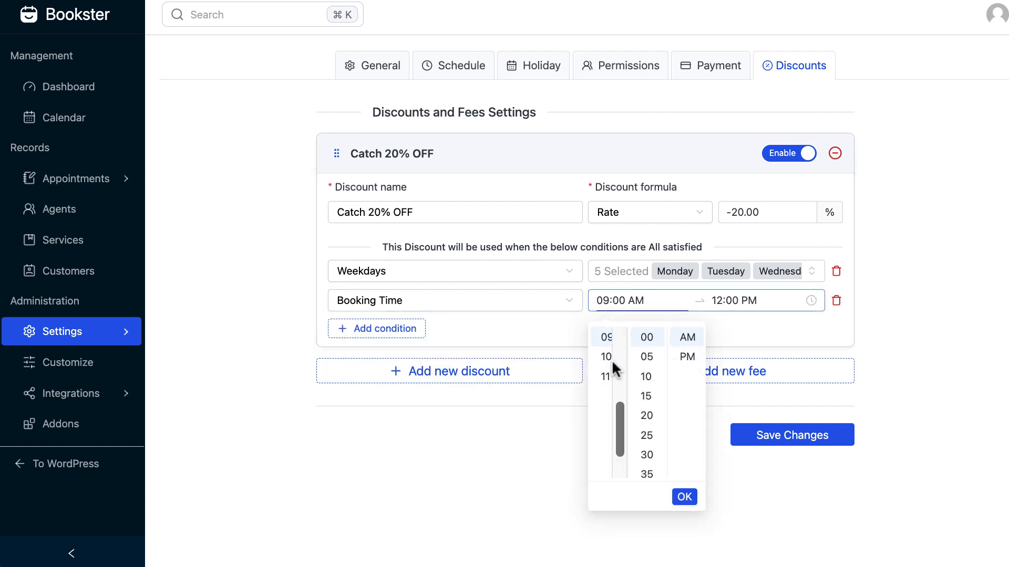
pyautogui.scroll(2, 604, 386)
pyautogui.scroll(5, 603, 378)
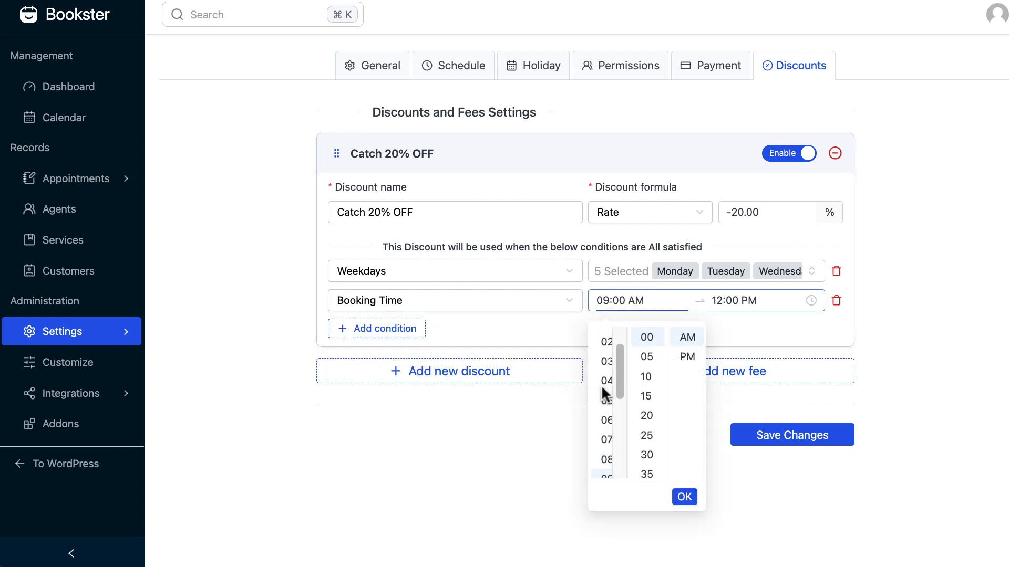
pyautogui.click(607, 348)
pyautogui.click(683, 357)
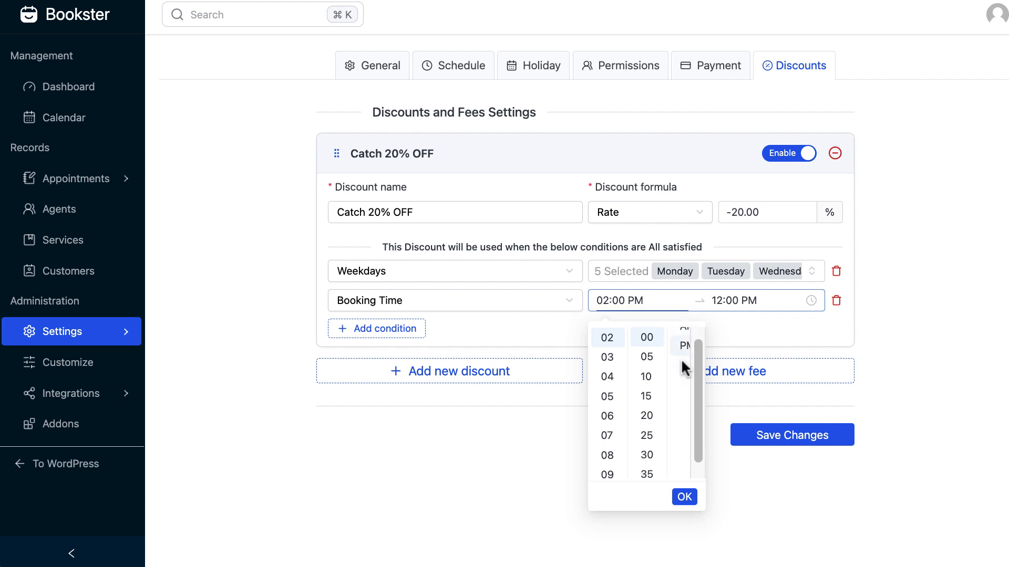
pyautogui.click(735, 302)
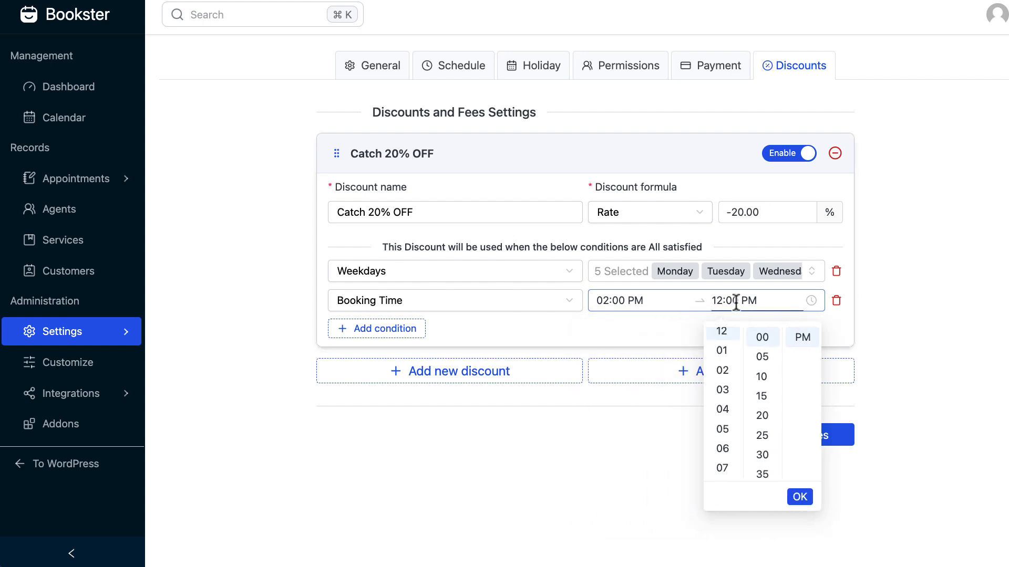
pyautogui.click(723, 429)
pyautogui.click(800, 497)
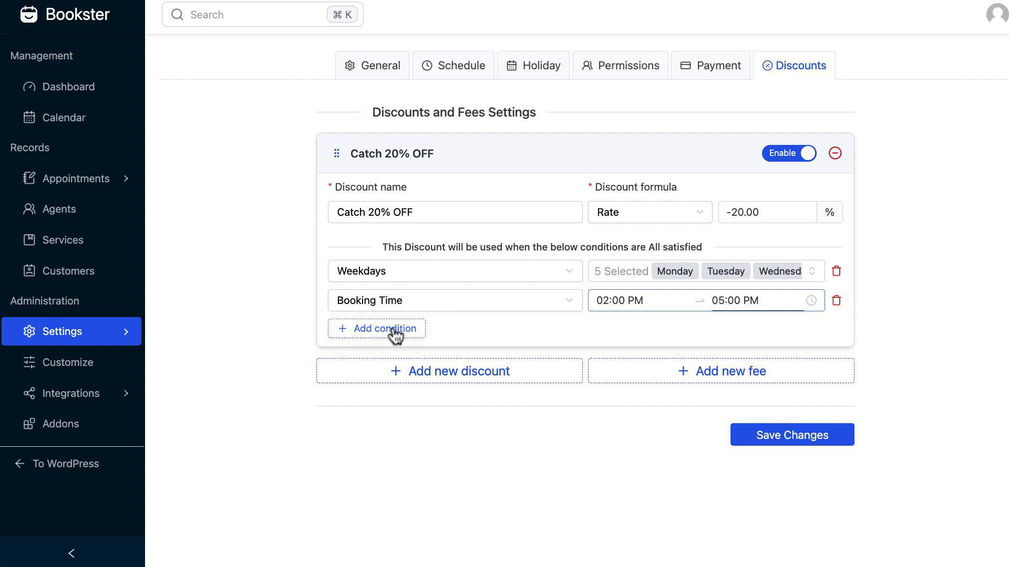
# - Add a third discount condition for Services and select Group Portraits
pyautogui.click(392, 332)
pyautogui.click(410, 329)
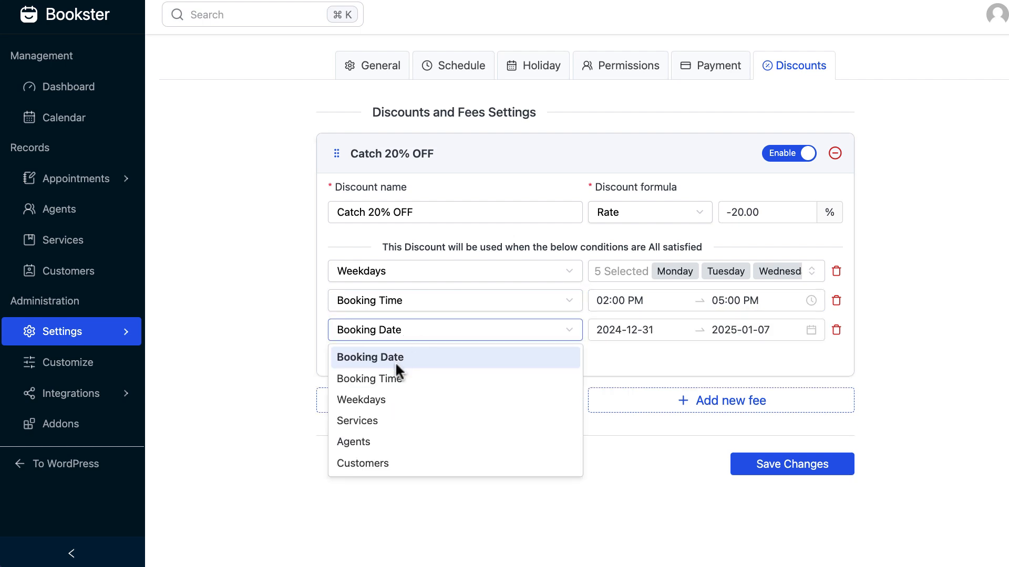
pyautogui.click(386, 418)
pyautogui.click(646, 332)
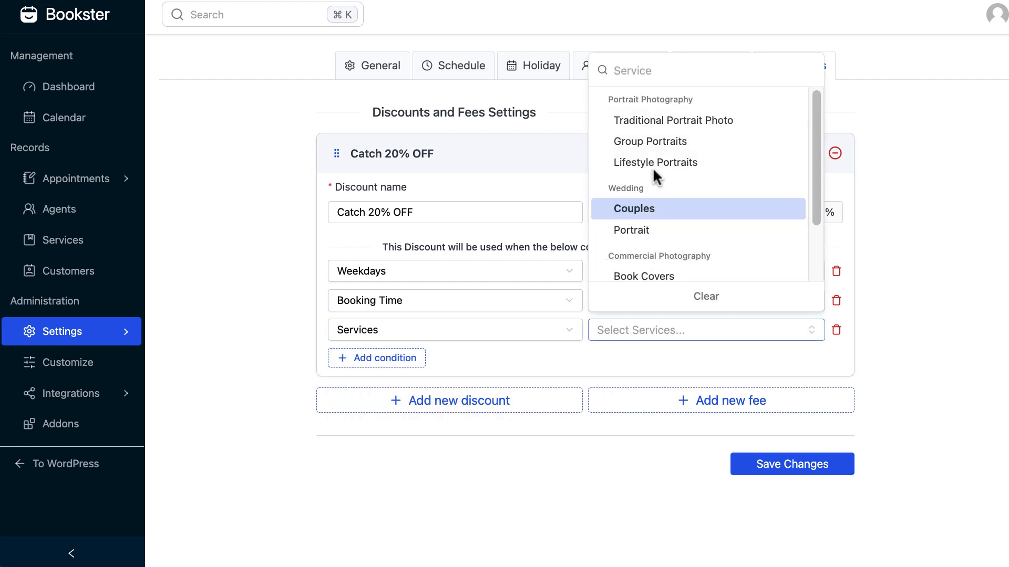
pyautogui.click(667, 142)
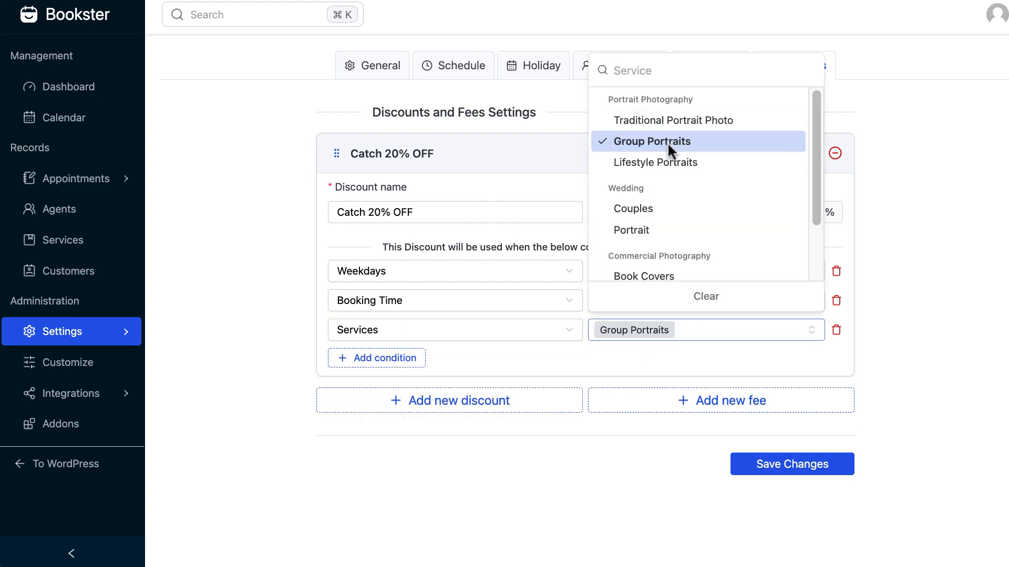
pyautogui.click(659, 356)
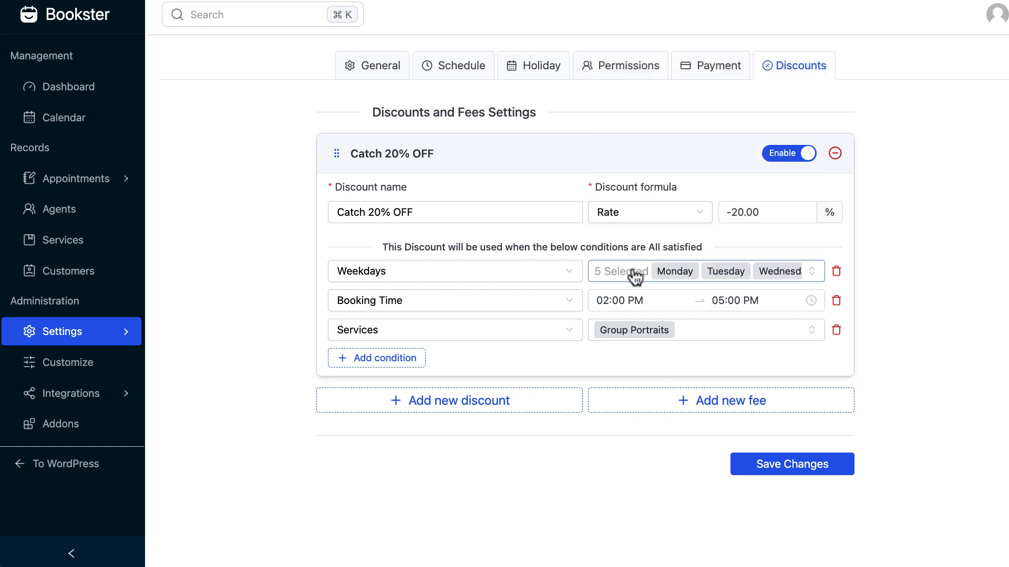
pyautogui.scroll(-1, 635, 275)
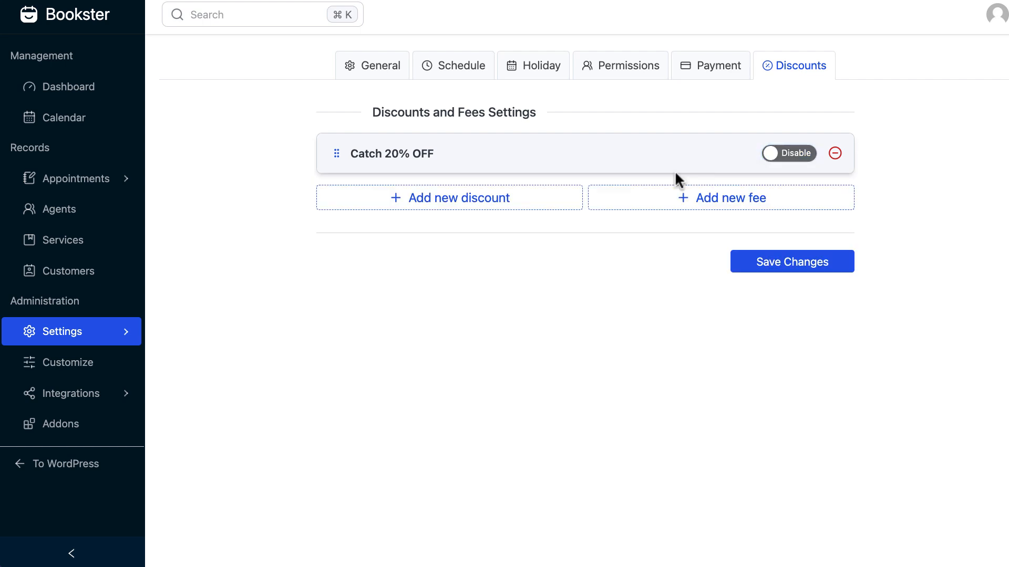
# - Enable the Catch 20% OFF discount again and save the discount settings
pyautogui.click(674, 173)
pyautogui.click(777, 162)
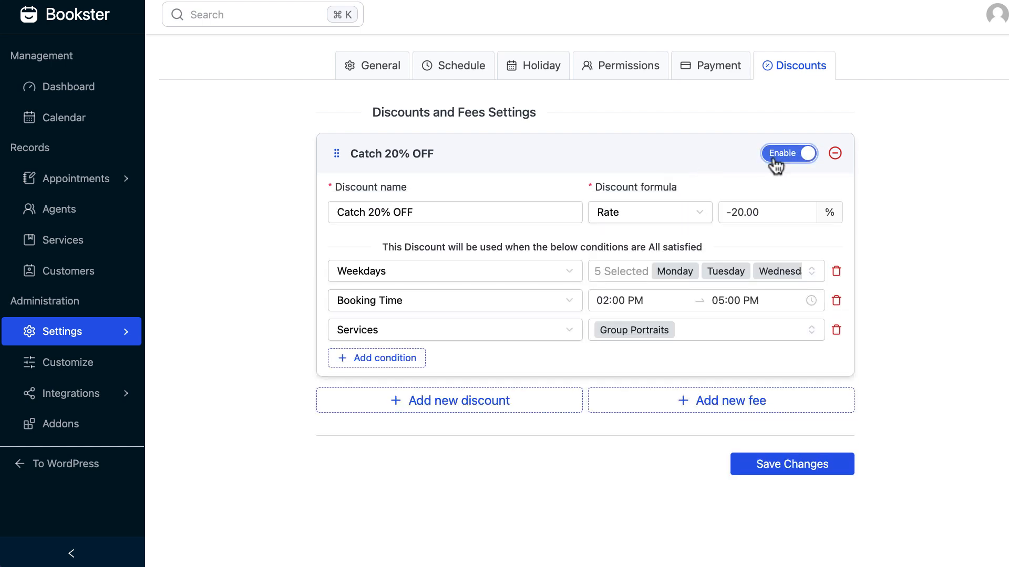
pyautogui.click(756, 465)
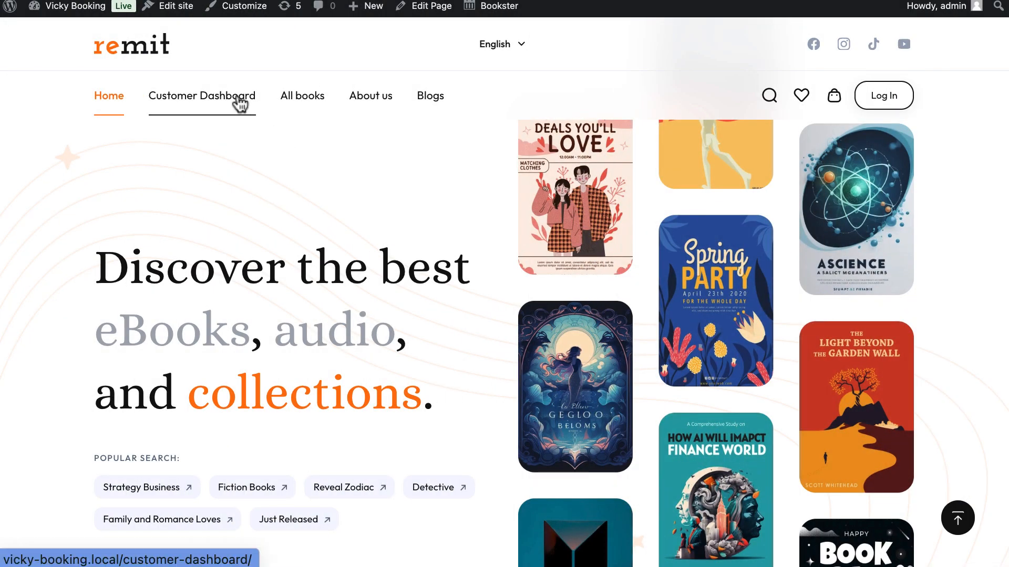
# - From the website's Customer Dashboard, start booking a Group Portraits appointment with the second listed agent
pyautogui.click(240, 103)
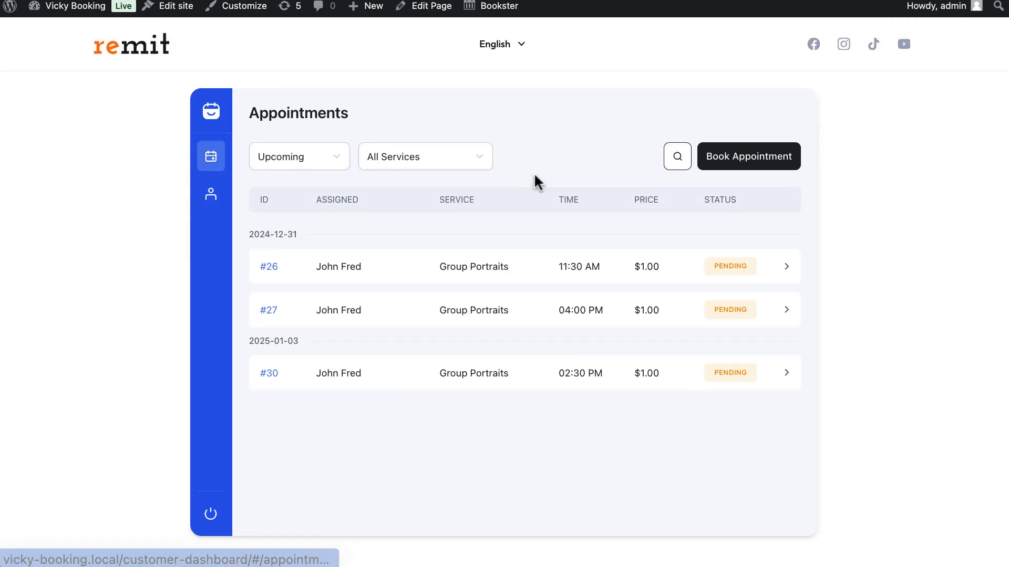
pyautogui.click(728, 156)
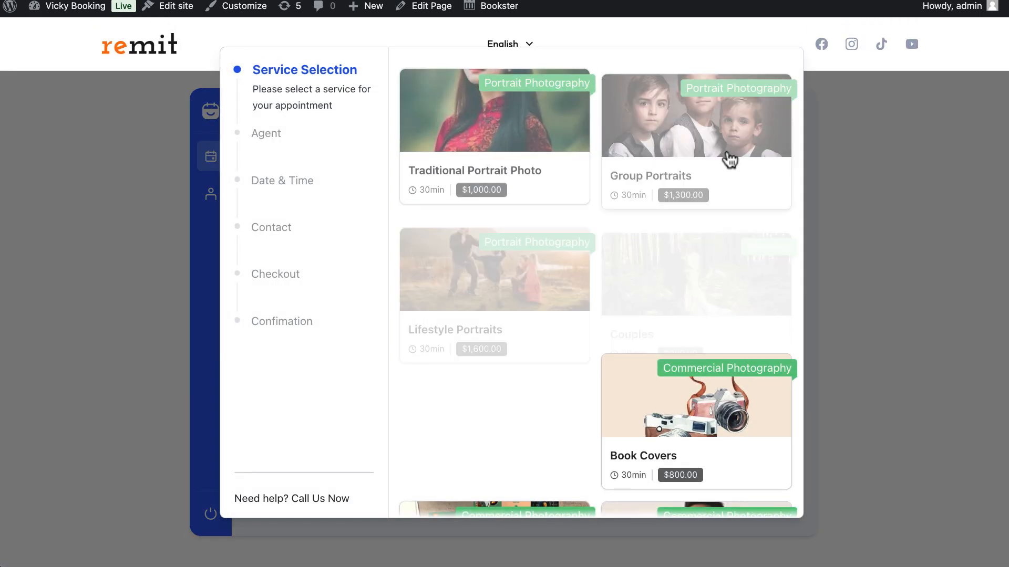
pyautogui.click(689, 126)
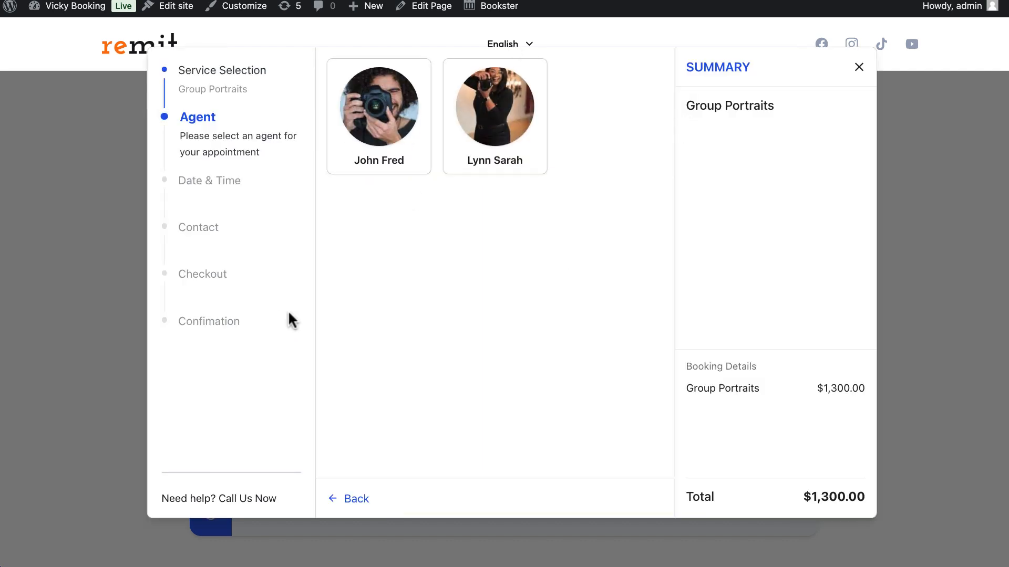
pyautogui.click(510, 123)
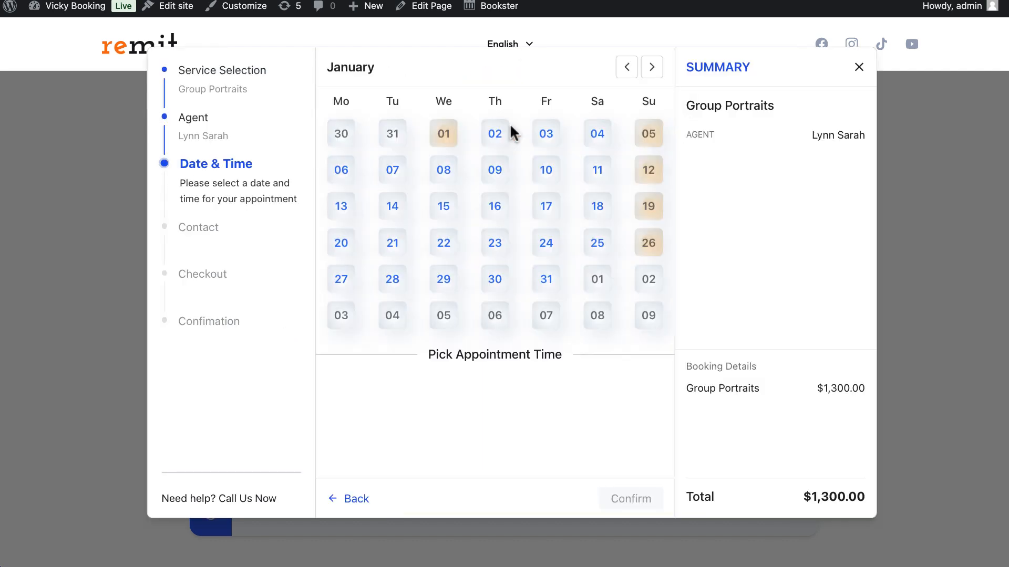
# - Choose January 2, 2025 at 04:00 PM as the appointment date and time and confirm it
pyautogui.click(500, 136)
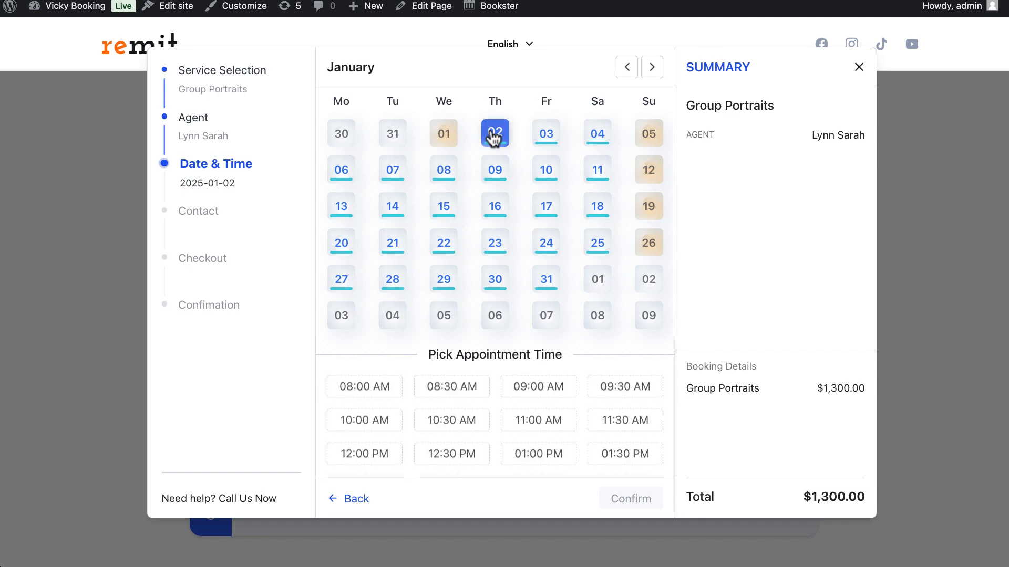
pyautogui.scroll(-2, 504, 403)
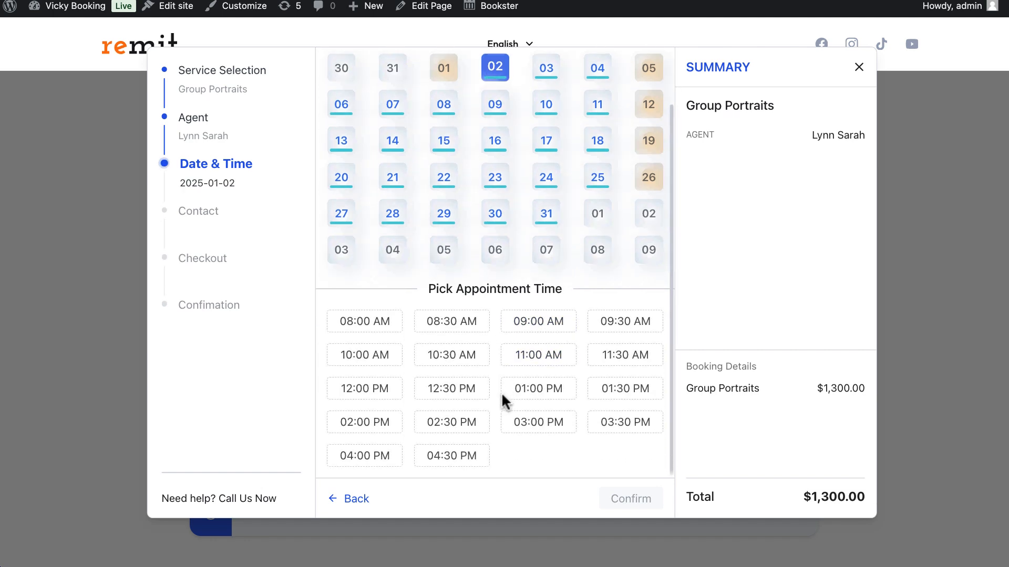
pyautogui.click(373, 456)
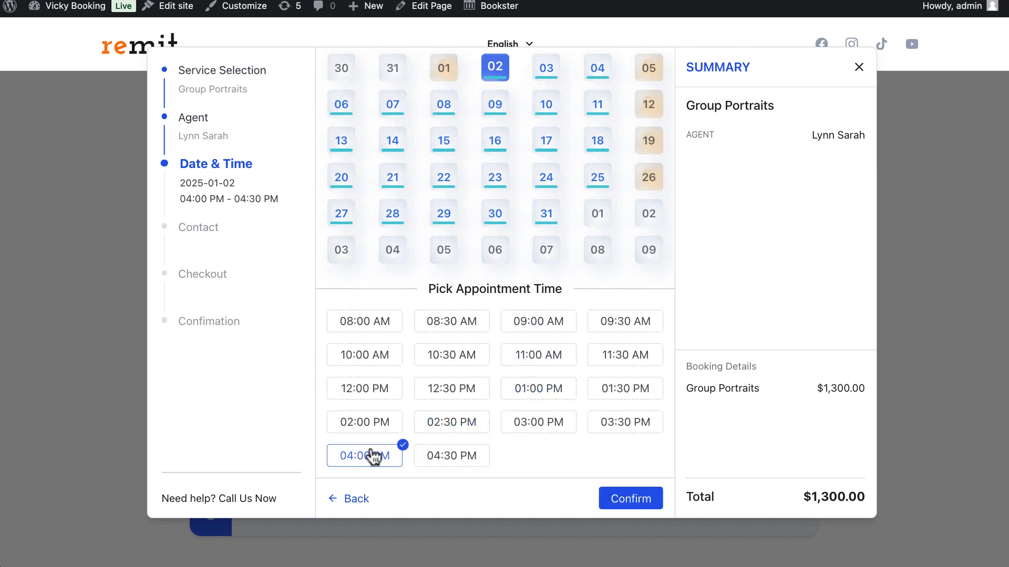
pyautogui.click(625, 499)
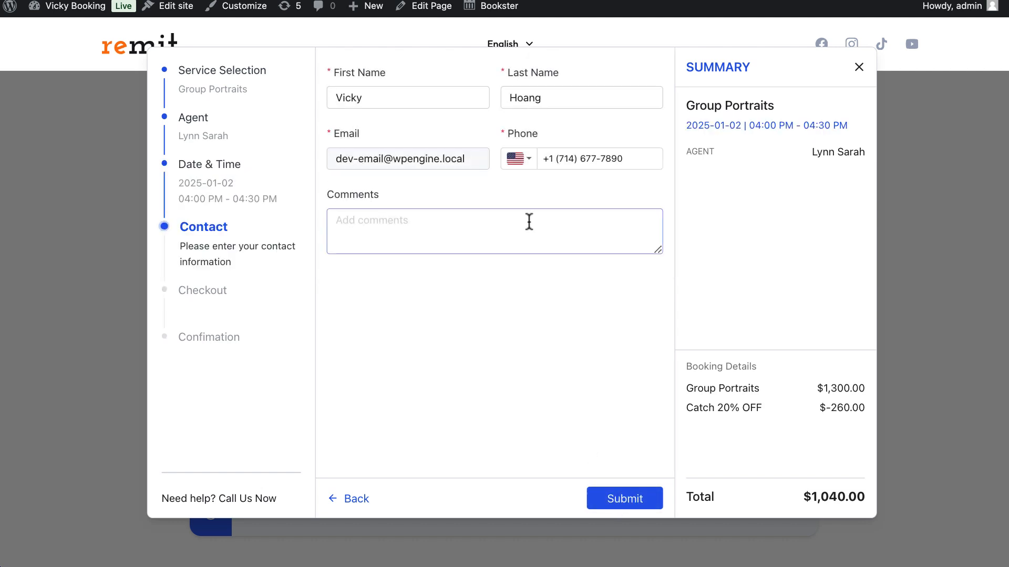
# - Check the prefilled contact e-mail and submit the contact information unchanged
pyautogui.tripleClick(427, 159)
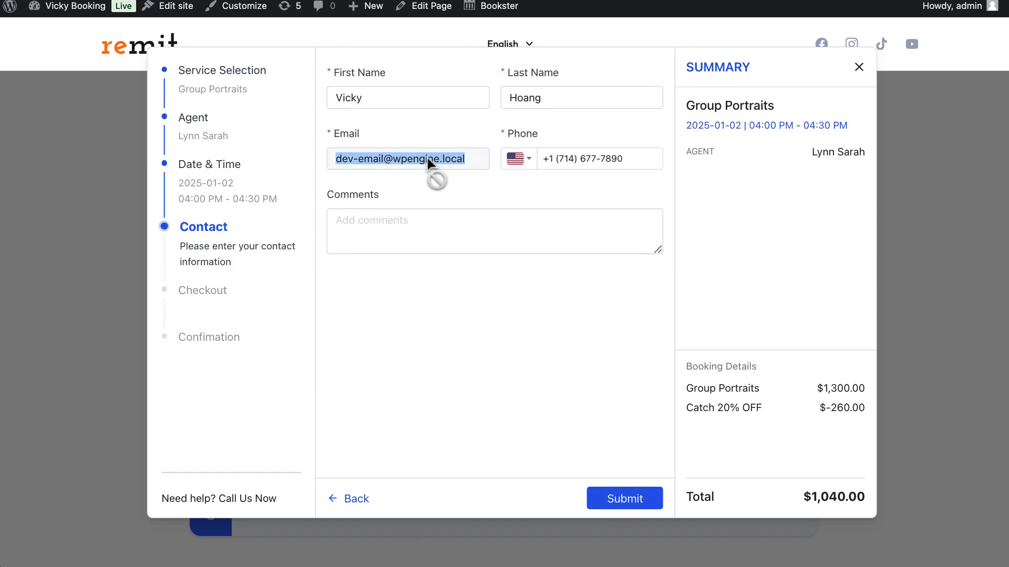
pyautogui.click(492, 194)
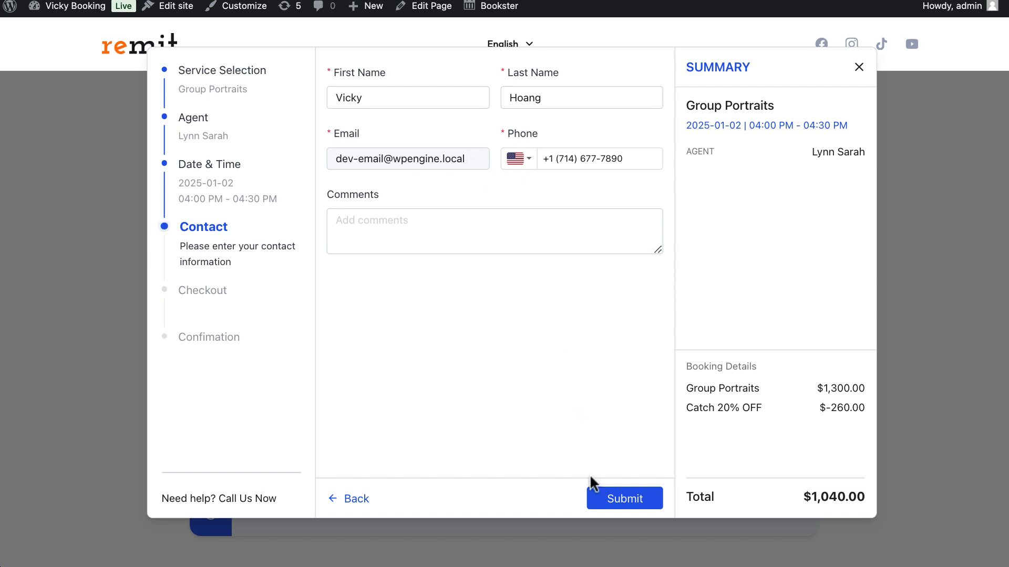
pyautogui.click(635, 505)
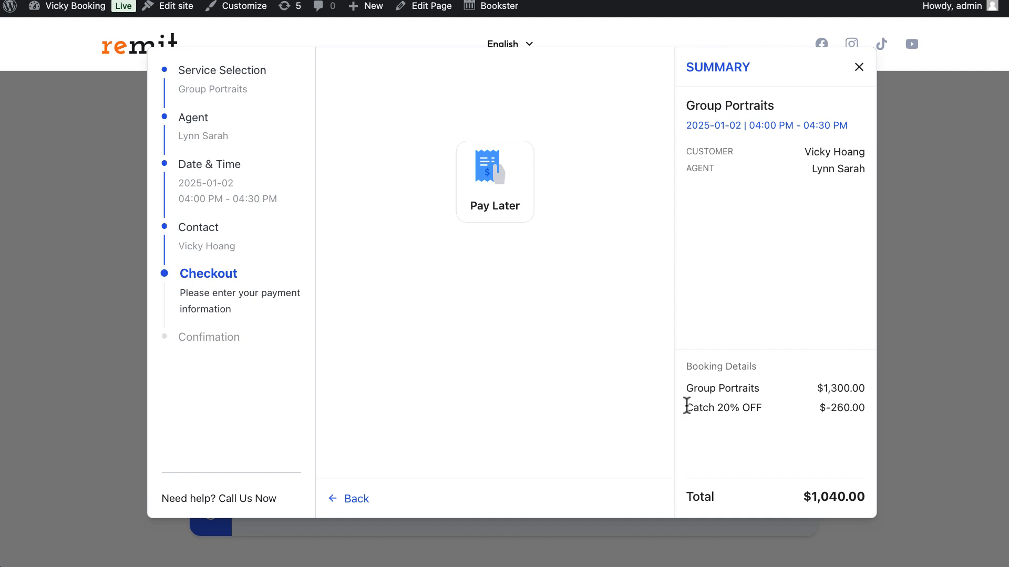
# - Check the Catch 20% OFF line in the booking summary and complete the checkout with Pay Later
pyautogui.moveTo(686, 405); pyautogui.dragTo(776, 413)
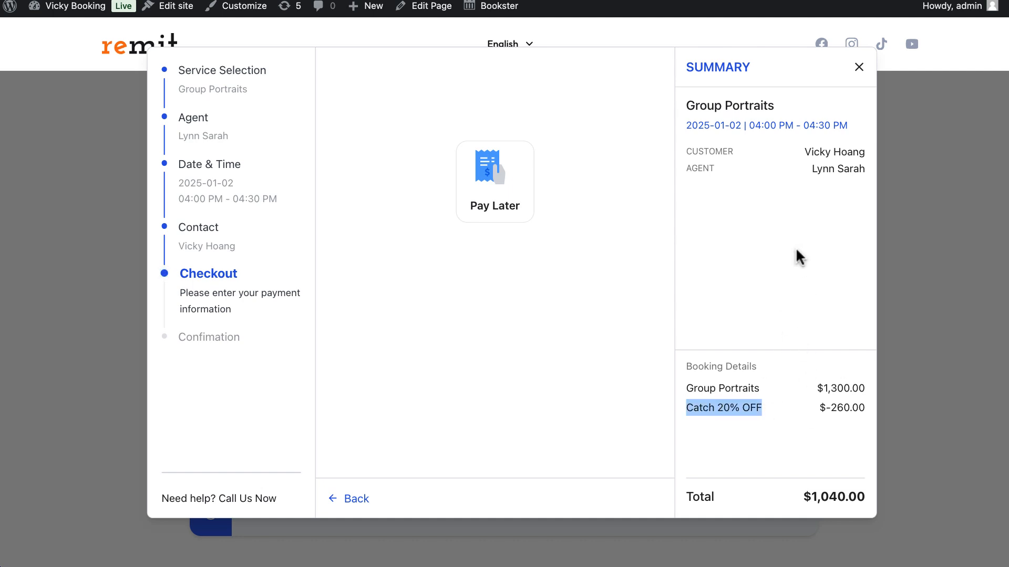
pyautogui.click(586, 290)
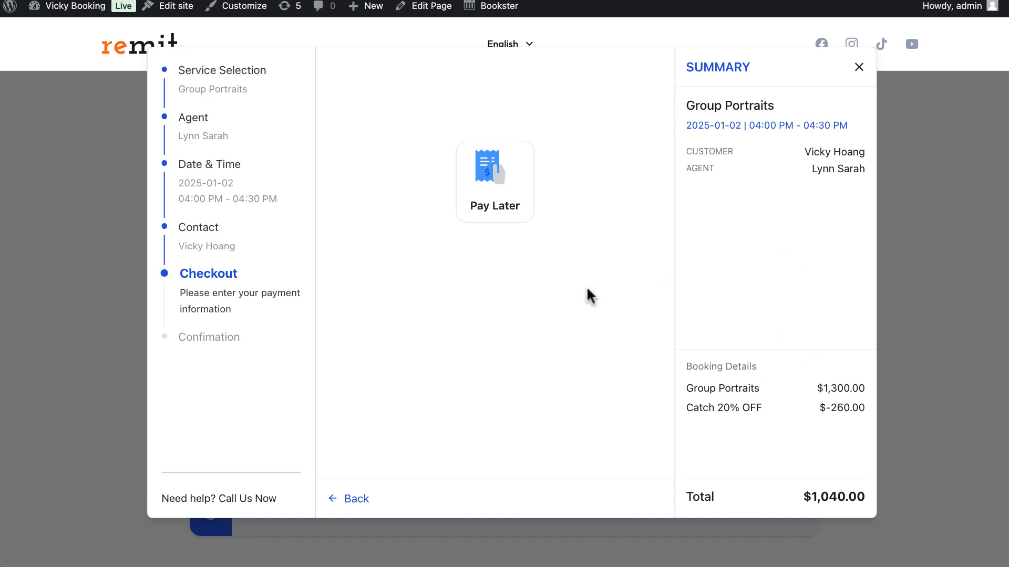
pyautogui.click(476, 182)
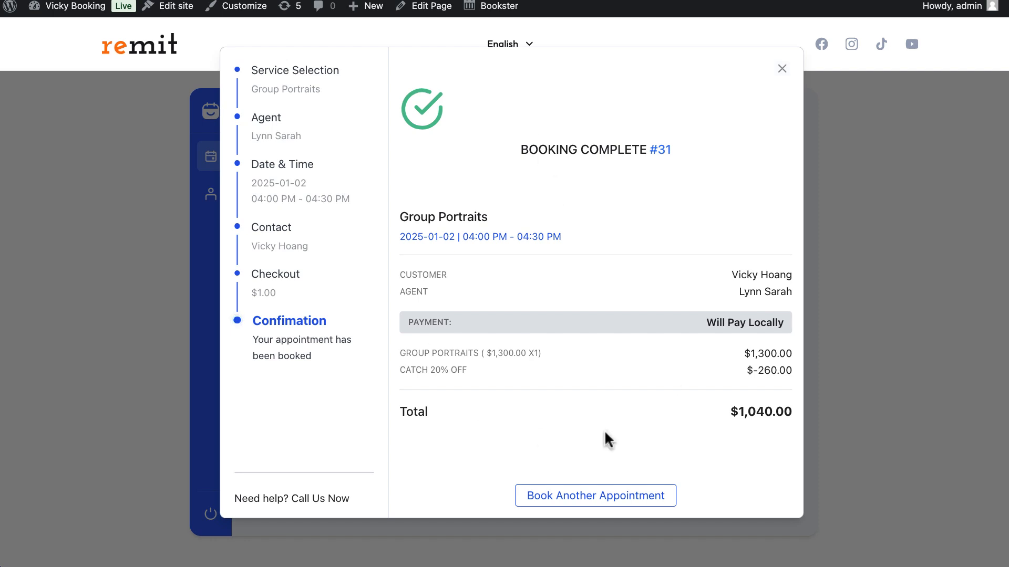
# - Examine the Catch 20% OFF amount in the booking confirmation and close the booking window
pyautogui.tripleClick(754, 374)
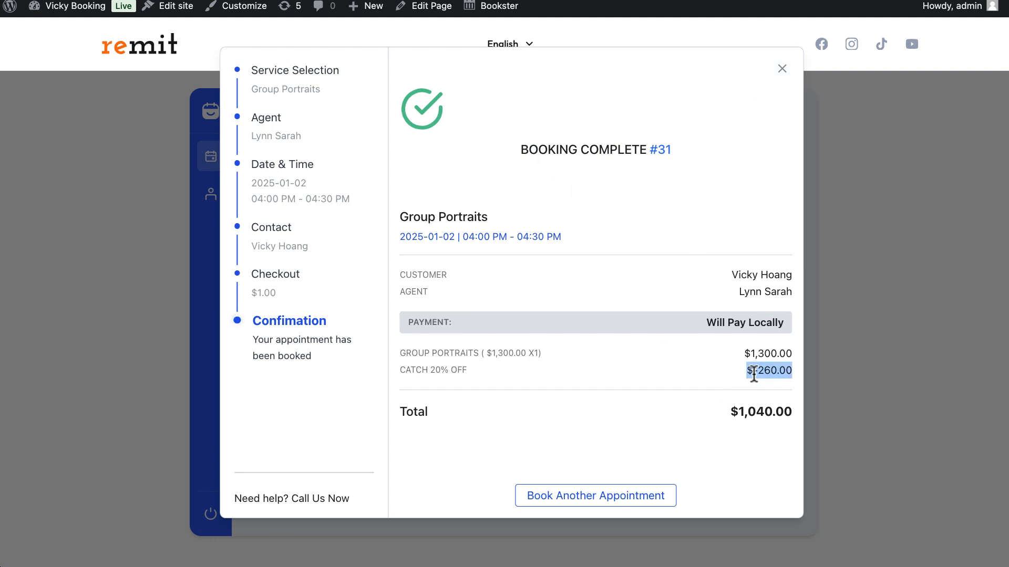
pyautogui.click(684, 339)
pyautogui.click(782, 68)
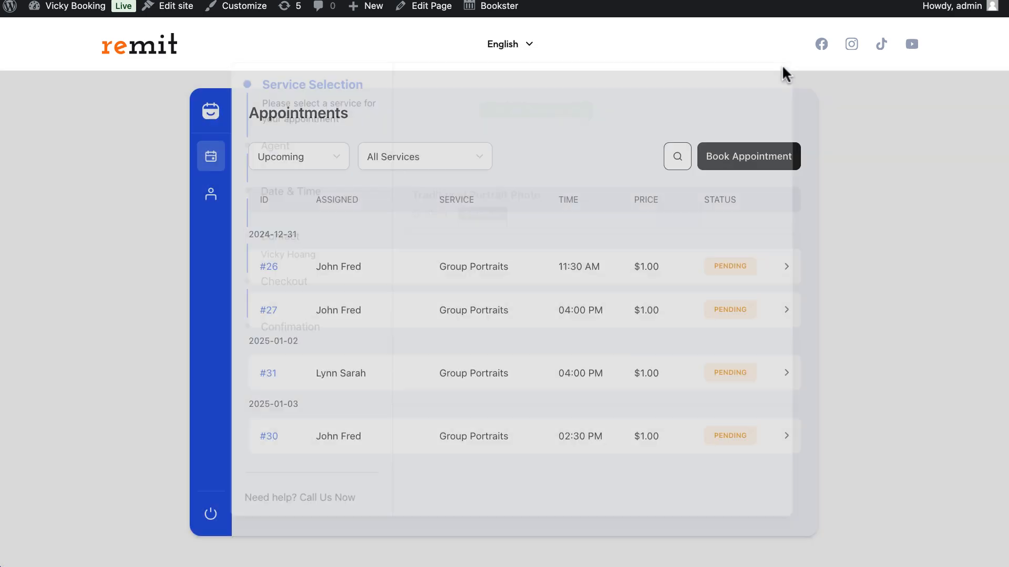